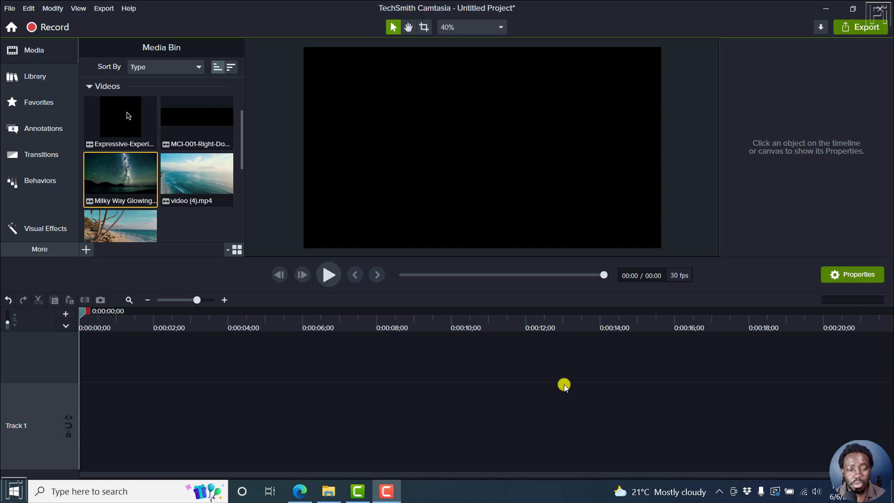
Add the Milky Way clip to the timeline and enlarge it to 150% so it fills the canvas.
right_click(110, 181)
click(142, 193)
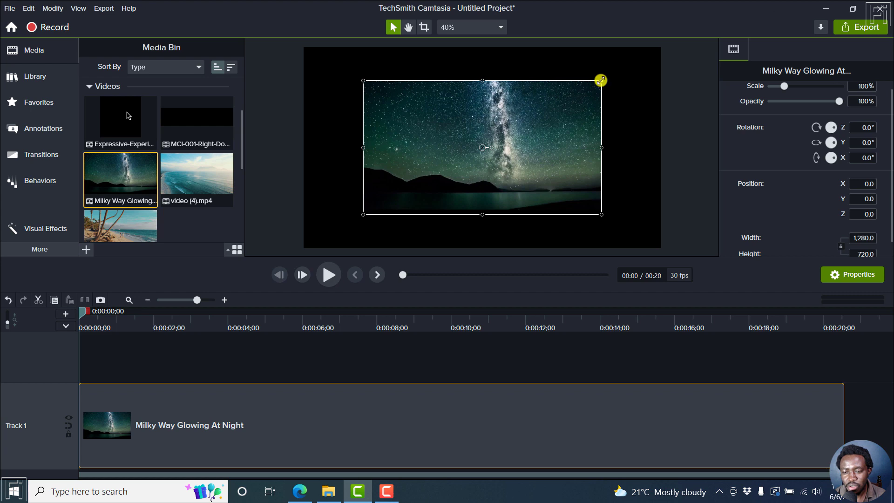
drag(598, 82, 657, 48)
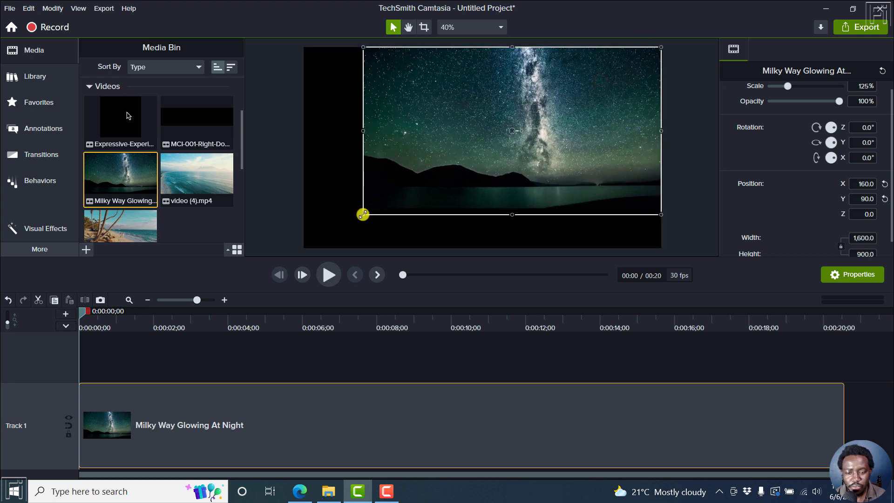
drag(363, 215, 304, 248)
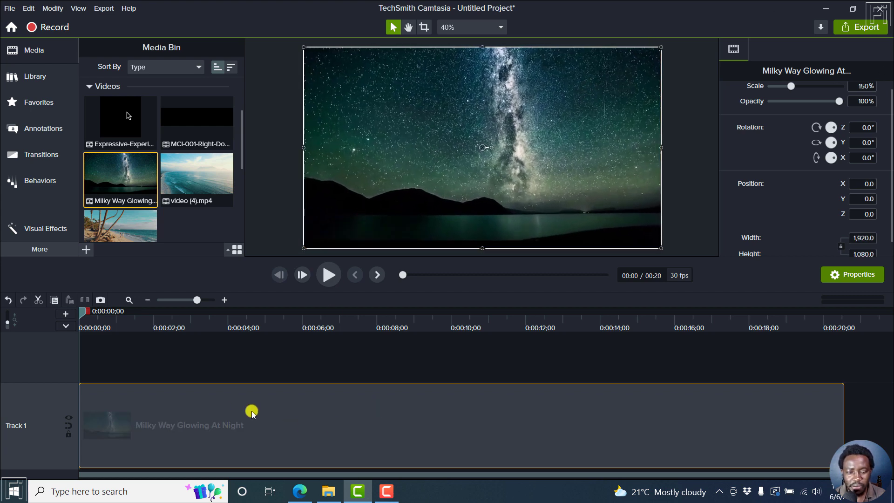
Preview the Milky Way clip, stop it and return the playhead to the start.
key(space)
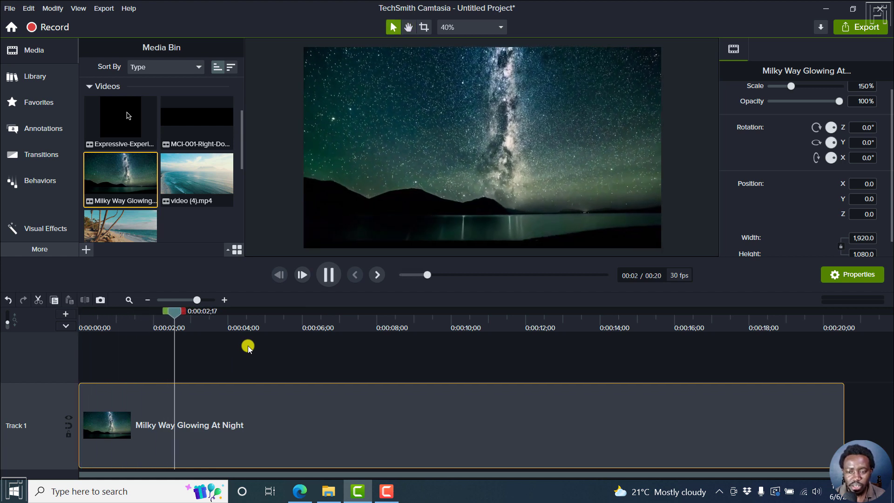
key(space)
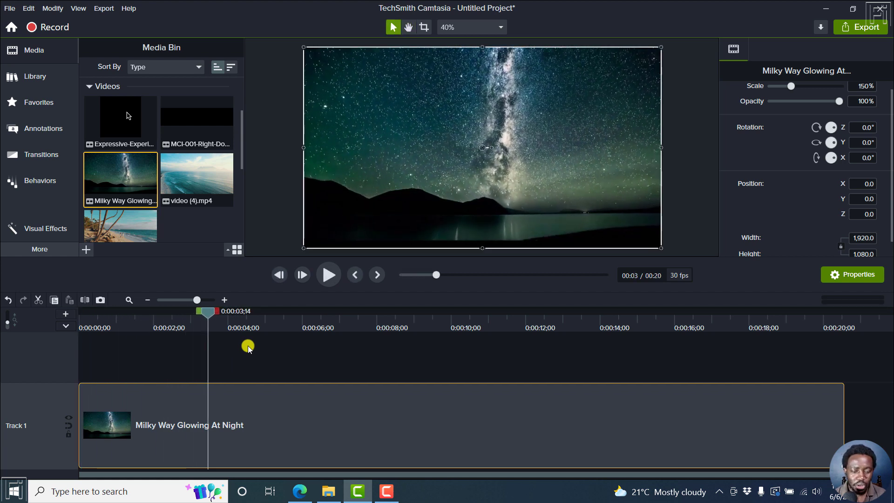
click(356, 275)
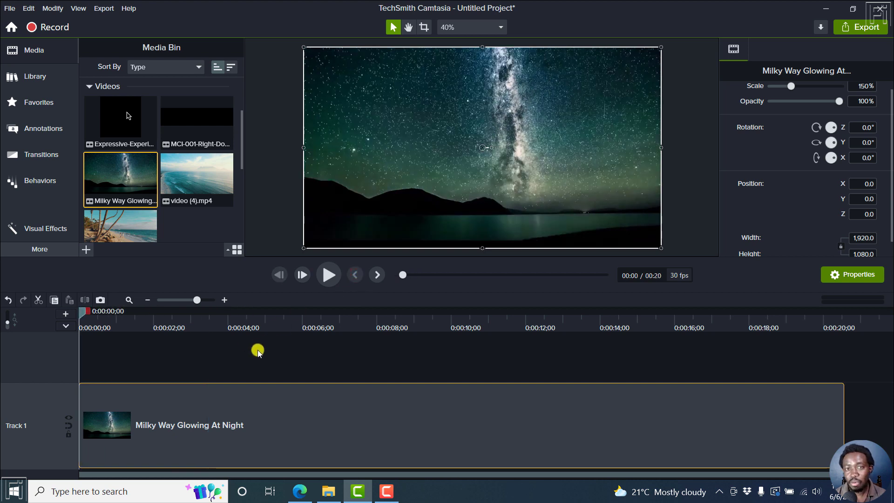
Browse the Visual Effects library, select the Blend Mode effect and make Track 1 shorter.
click(27, 229)
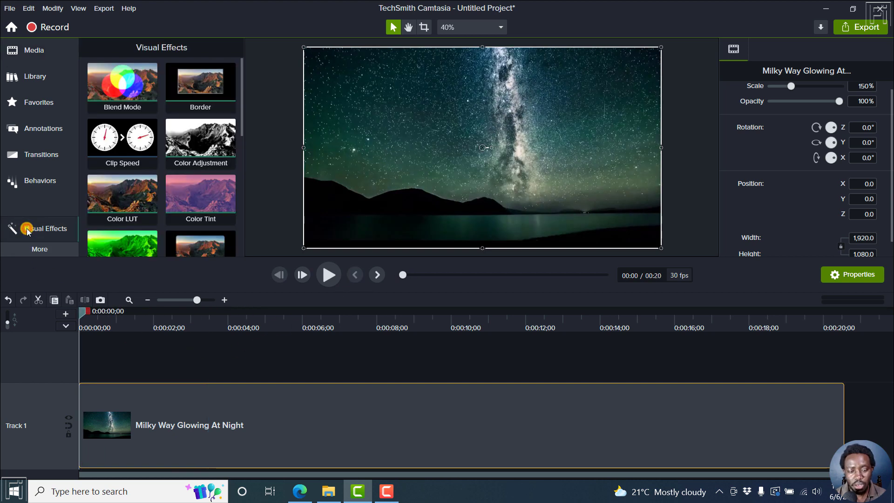
click(44, 251)
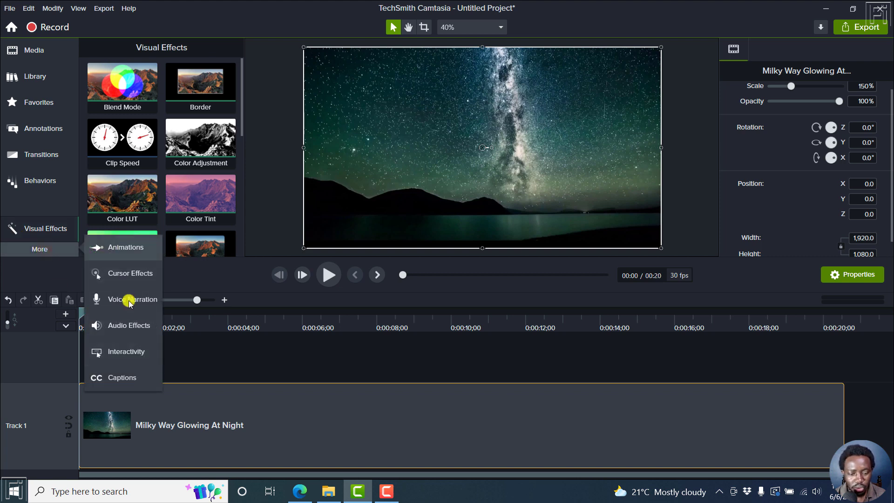
click(40, 232)
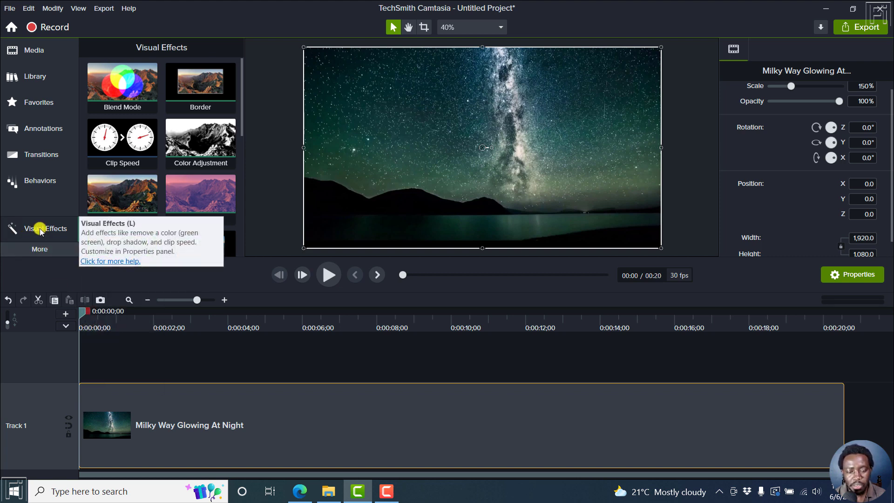
click(42, 229)
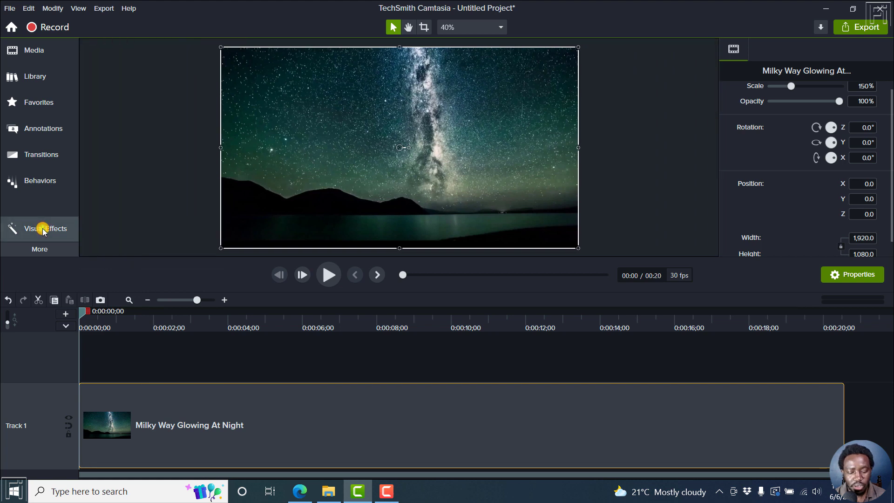
click(43, 229)
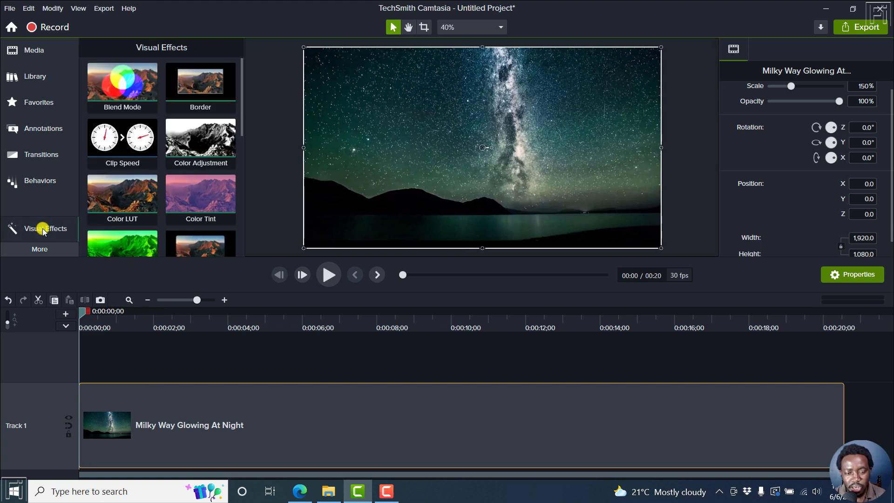
click(117, 83)
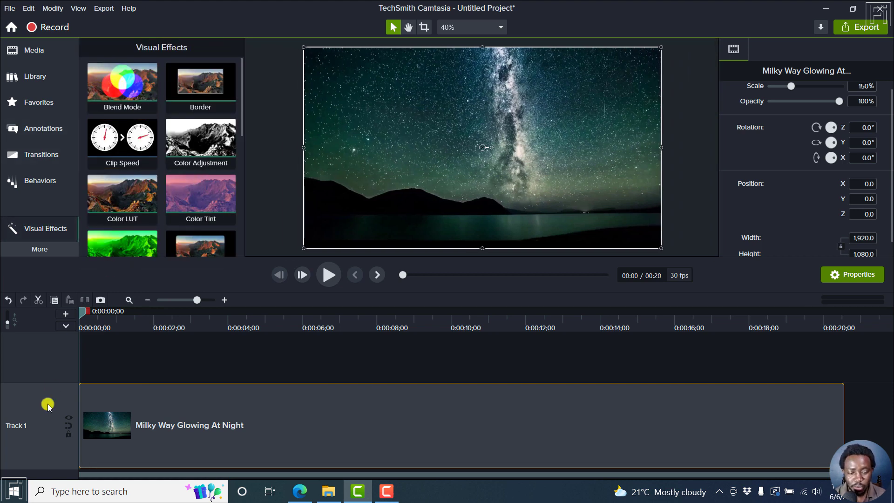
drag(46, 381, 46, 419)
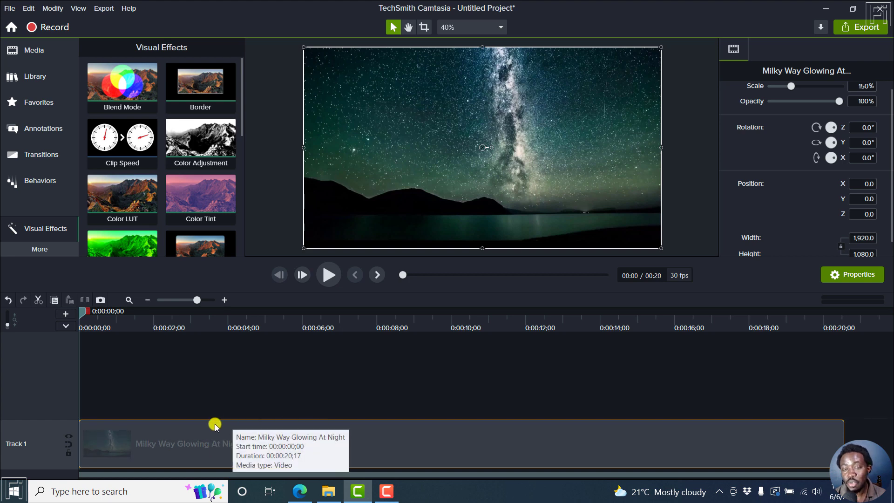
Show the callout annotations and switch to the Bold style set.
click(39, 127)
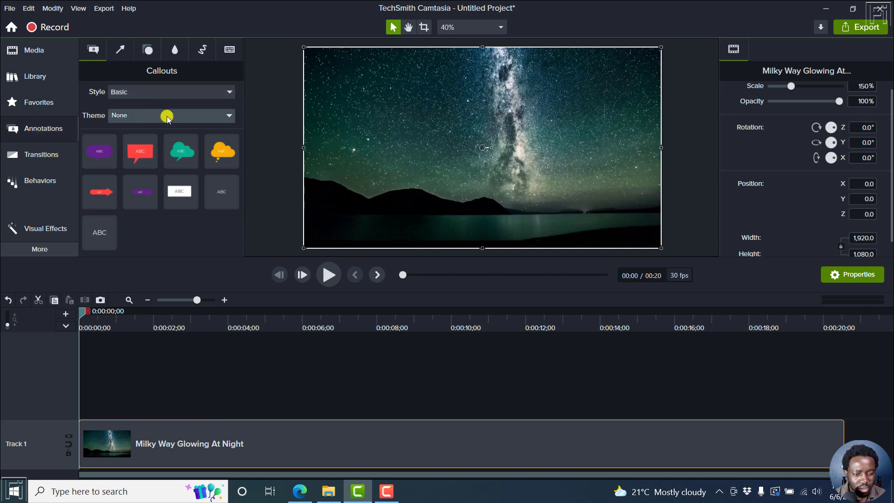
click(147, 91)
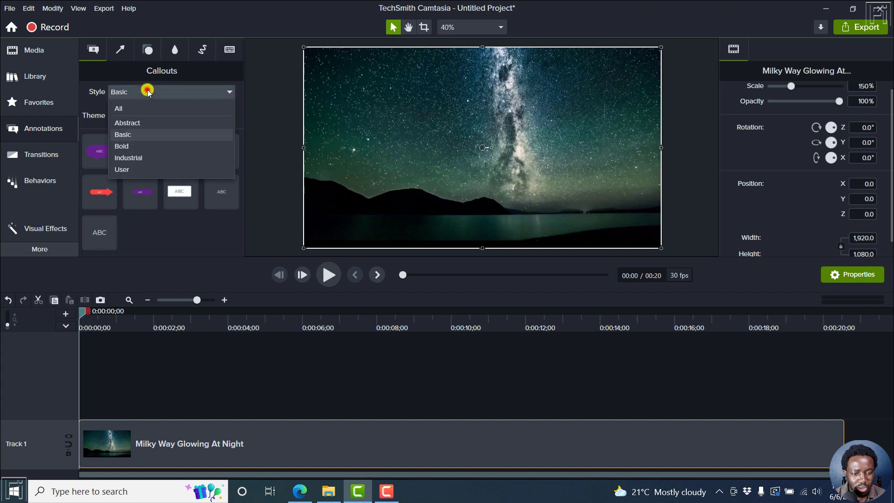
click(126, 146)
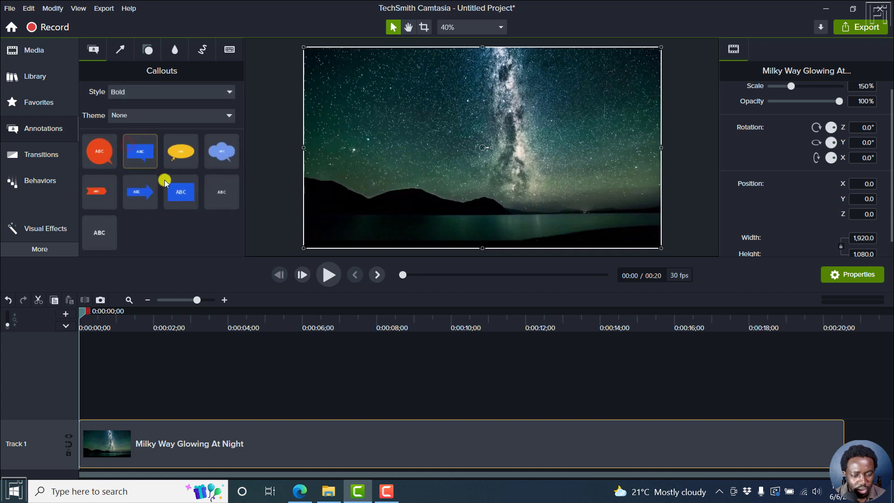
Add then delete the blue callout, and place the plain ABC text callout on Track 2.
right_click(176, 195)
click(206, 208)
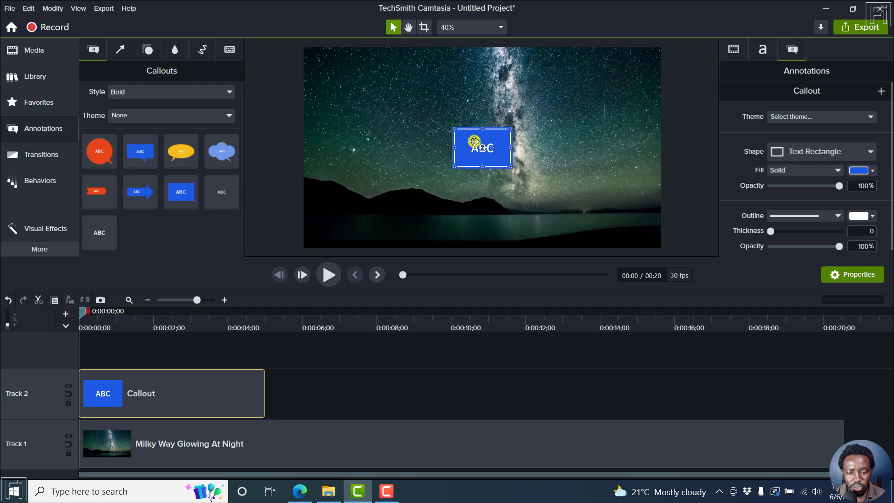
key(Delete)
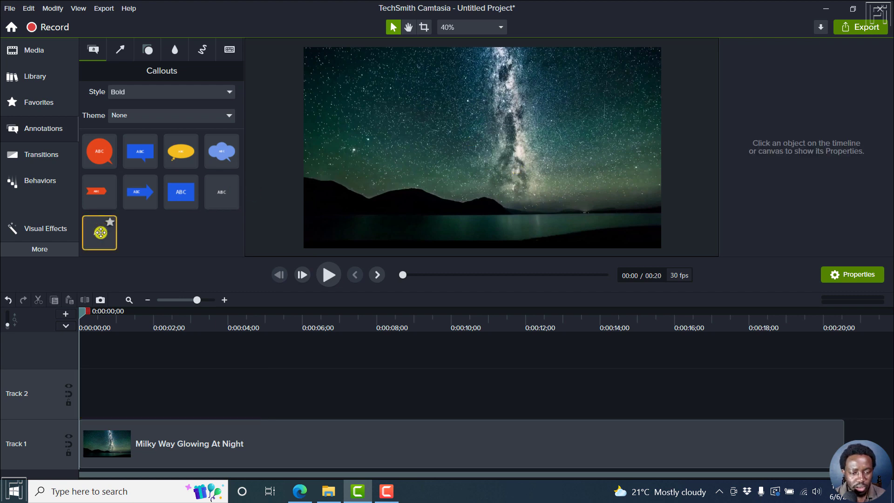
mouse_move(99, 232)
mouse_down()
mouse_move(169, 407)
mouse_move(70, 407)
mouse_up()
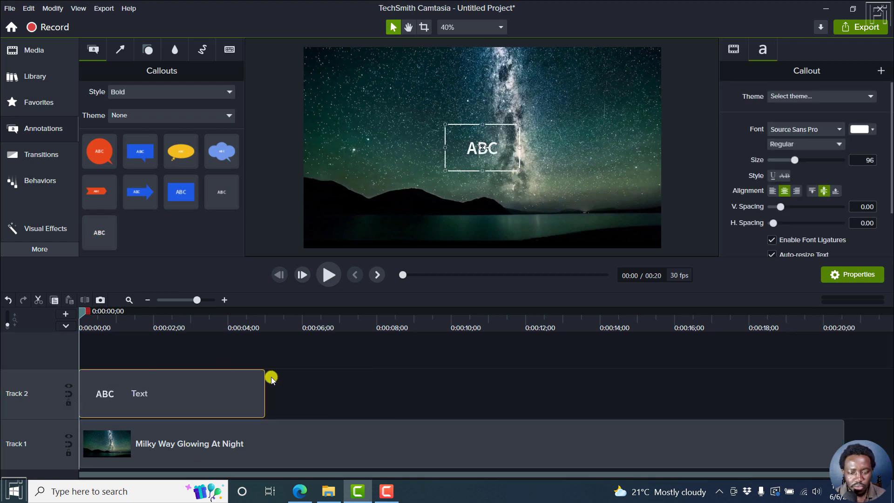
drag(142, 393, 143, 394)
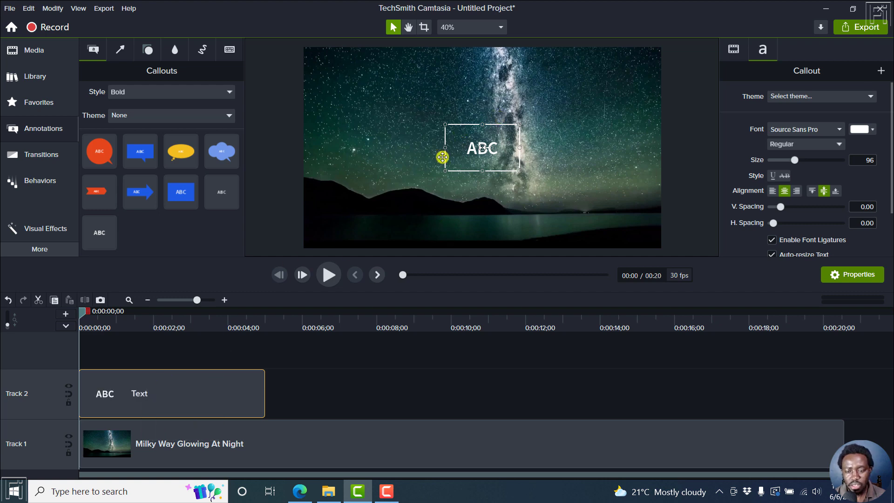
Change the callout text to bold GALAXY in the Impact font.
double_click(475, 151)
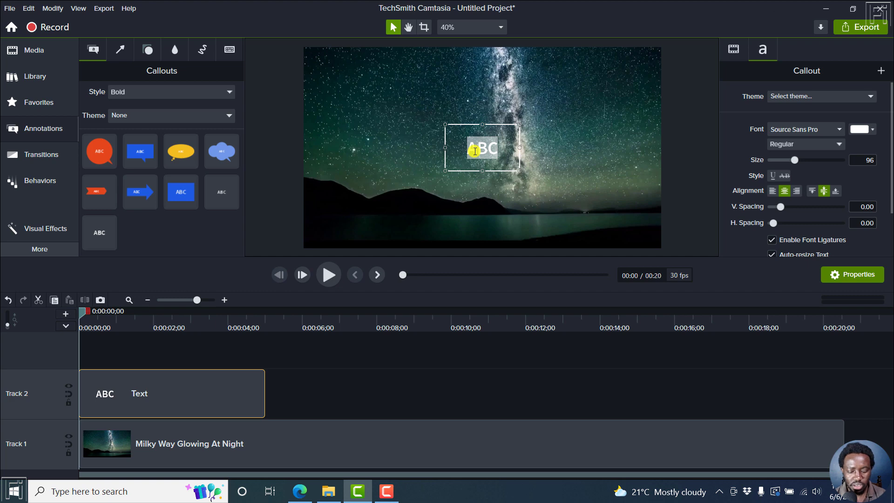
text(G)
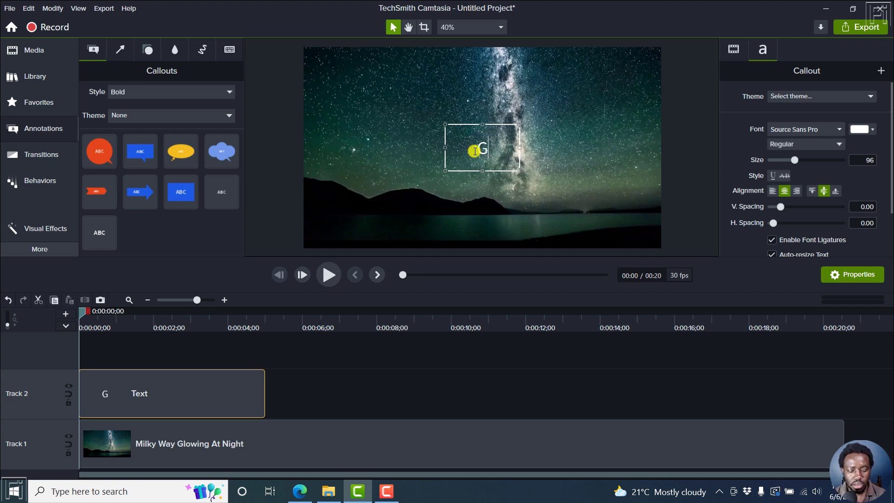
text(aALA)
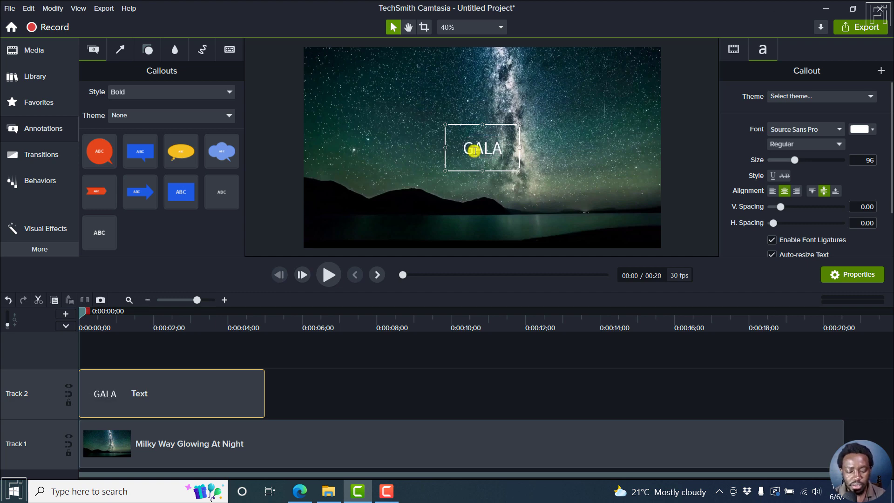
text(XY)
key(ctrl+a)
key(ctrl+b)
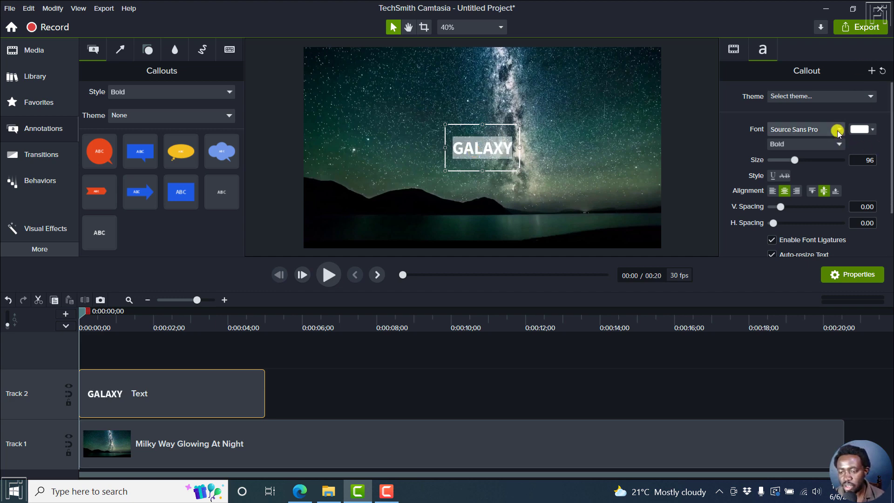
click(838, 133)
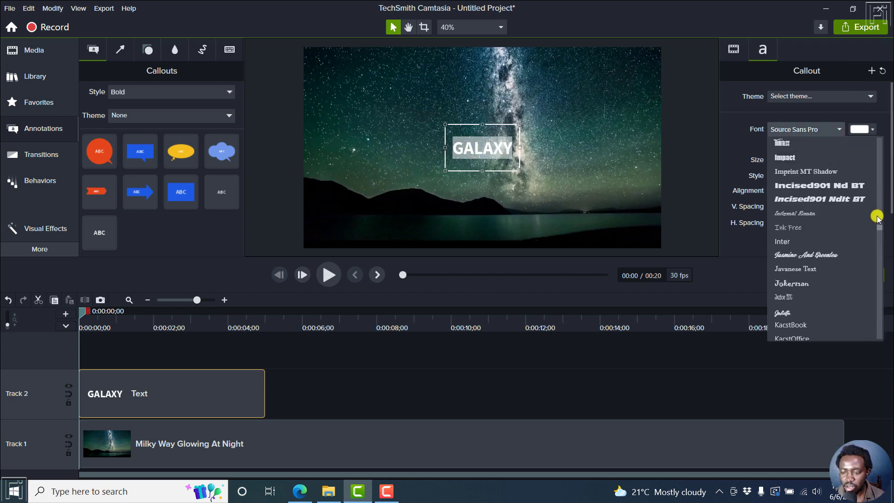
click(794, 157)
Set the GALAXY text size to 455 and stretch its clip across the 20-second video.
click(855, 159)
key(BackSpace)
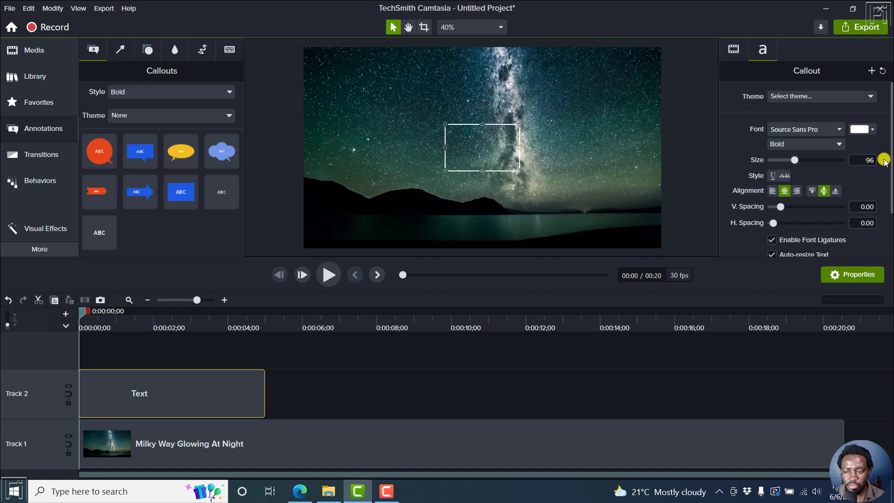
key(ctrl+z)
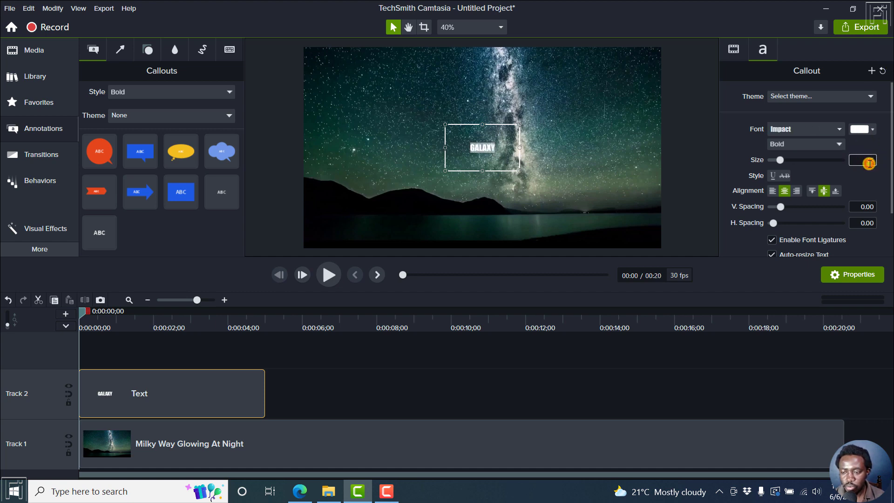
text(455)
key(Return)
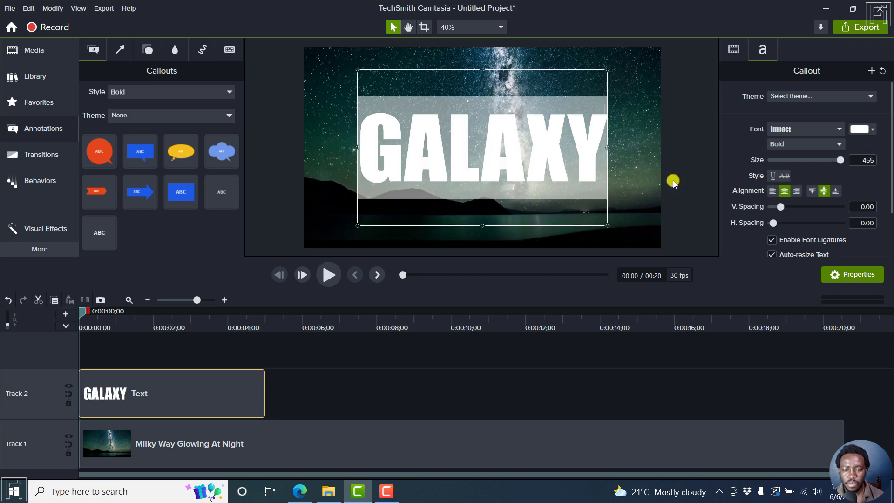
mouse_move(264, 381)
mouse_down()
mouse_move(579, 403)
mouse_move(844, 391)
mouse_up()
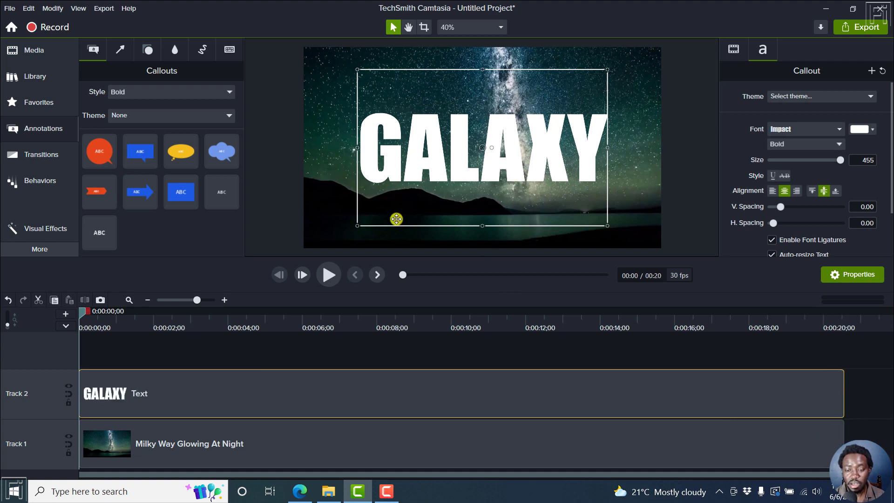
Reposition the GALAXY title on the canvas and bring up the visual effects gallery.
click(361, 355)
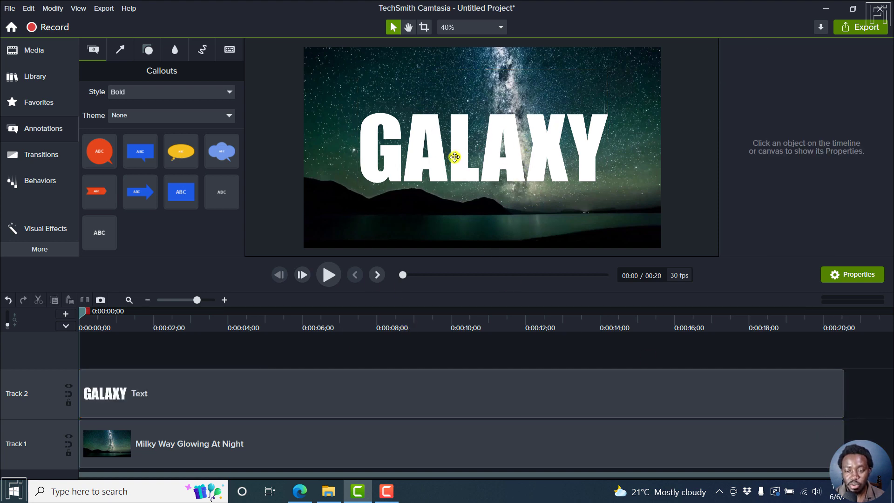
mouse_move(454, 156)
mouse_down()
mouse_move(455, 125)
mouse_move(415, 159)
mouse_move(436, 156)
mouse_up()
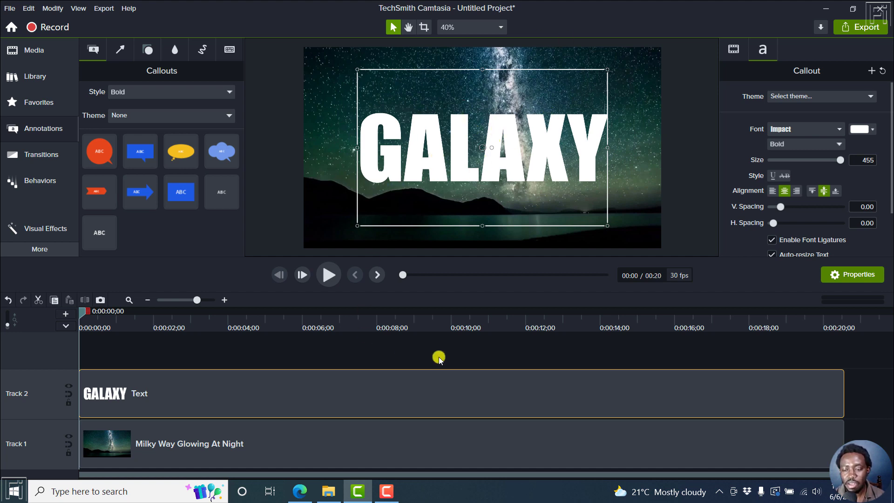
click(53, 231)
Apply Blend Mode to the GALAXY clip and show that effect's settings from its effects tray.
drag(122, 85, 213, 391)
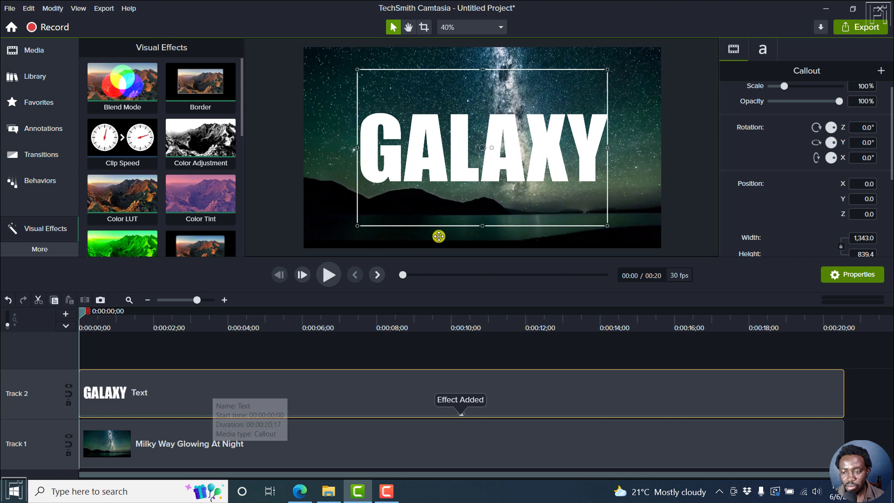
click(246, 400)
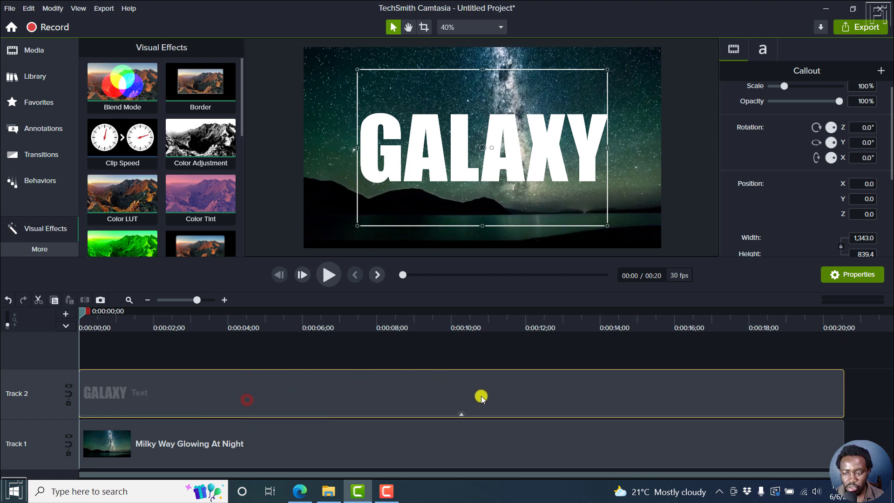
click(461, 414)
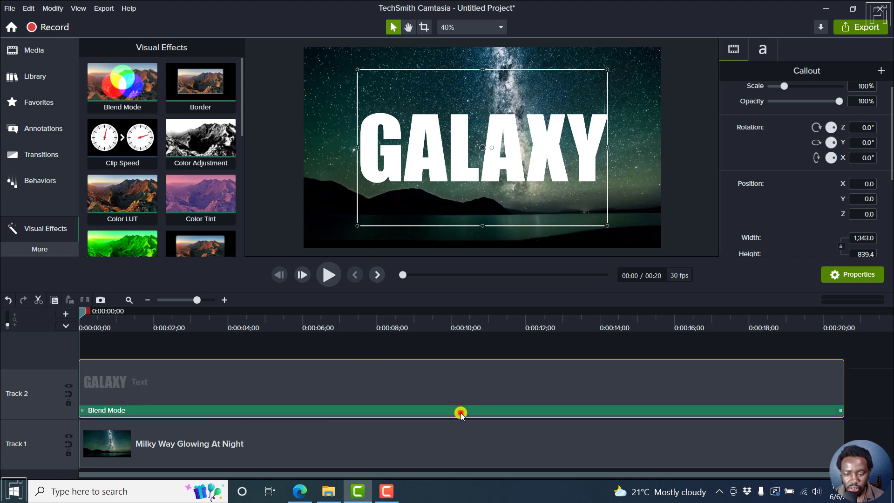
click(369, 410)
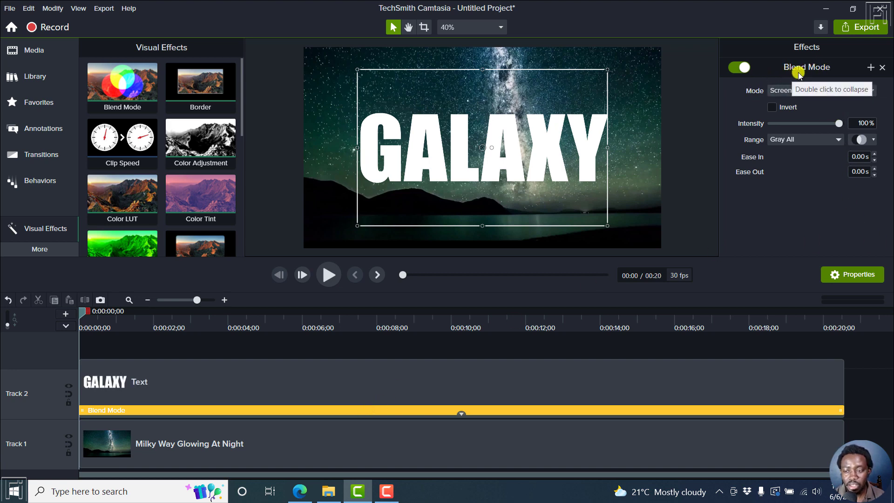
click(873, 67)
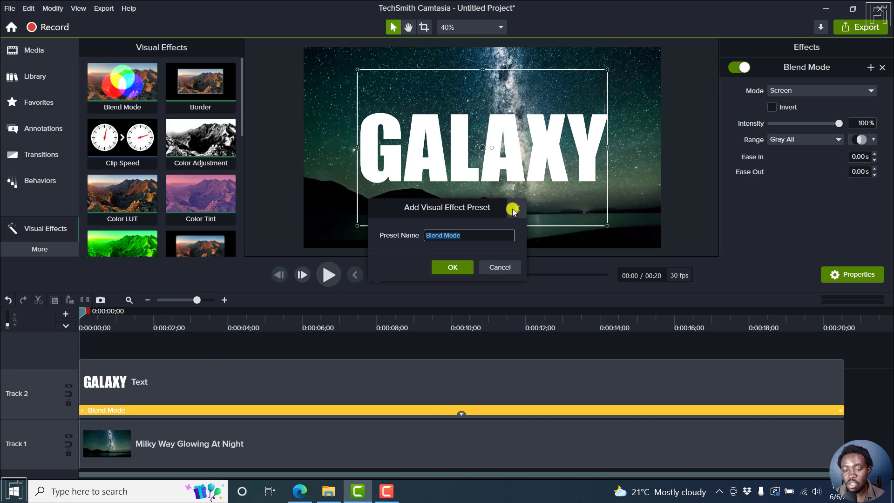
click(515, 208)
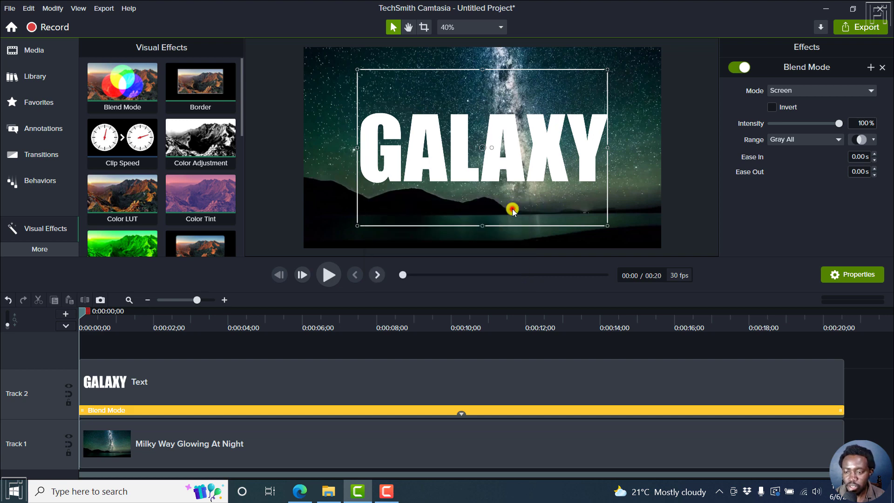
Choose Overlay as the GALAXY title's blend mode and select the callout on the canvas.
click(873, 91)
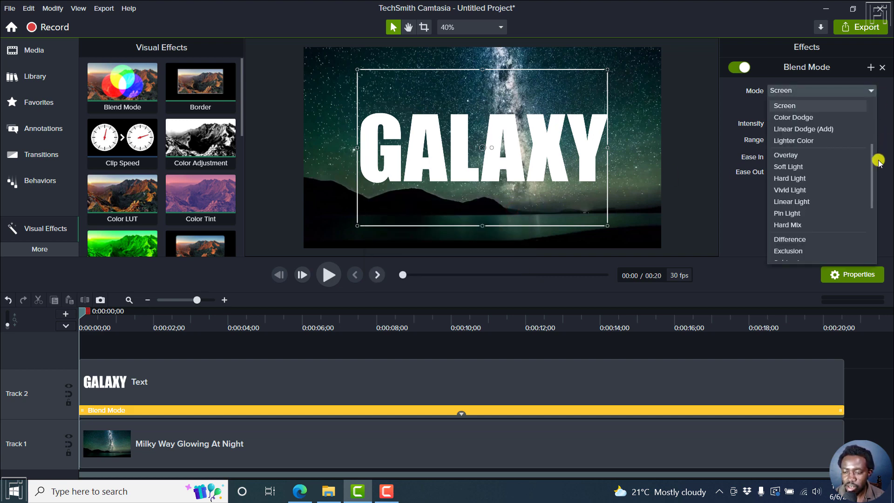
drag(872, 160, 873, 104)
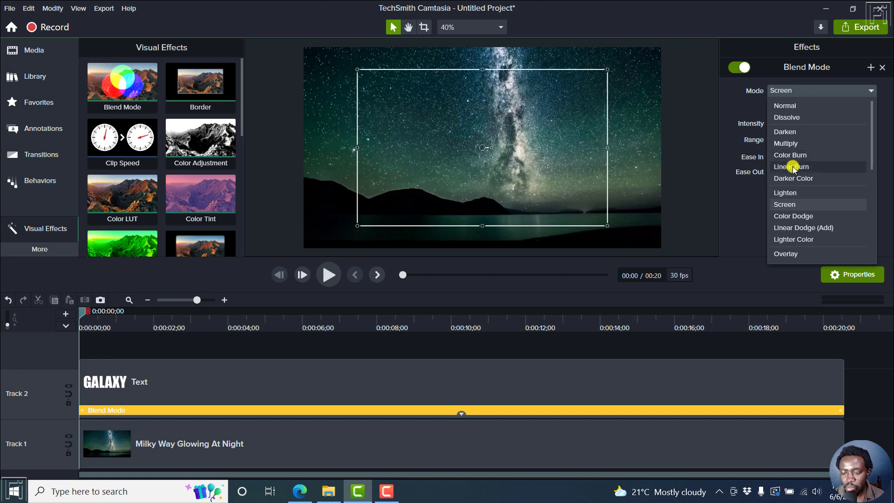
drag(870, 140, 869, 156)
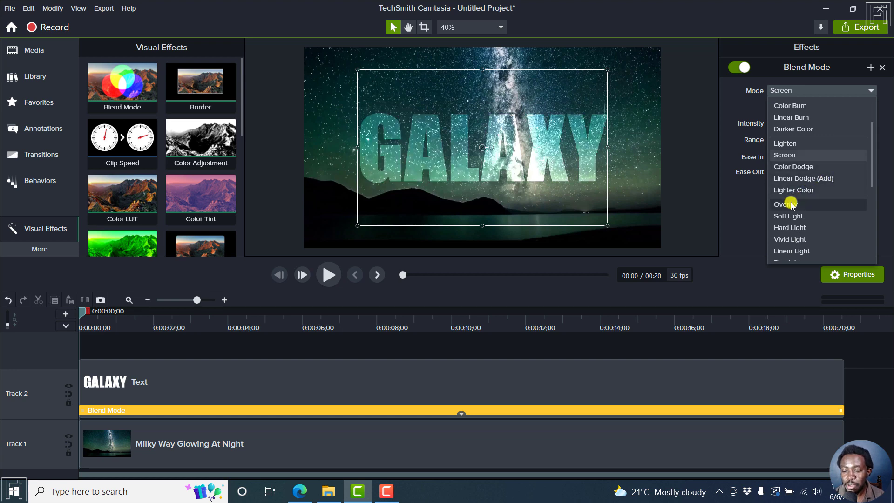
click(791, 204)
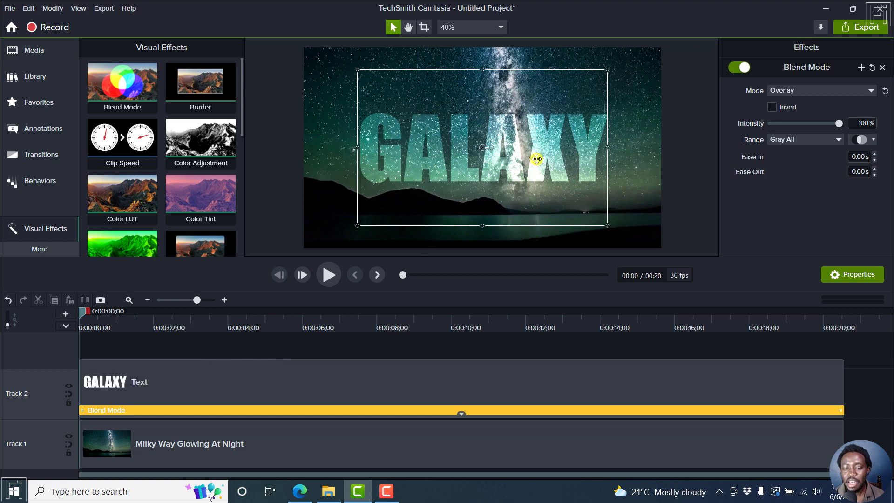
drag(466, 147, 472, 141)
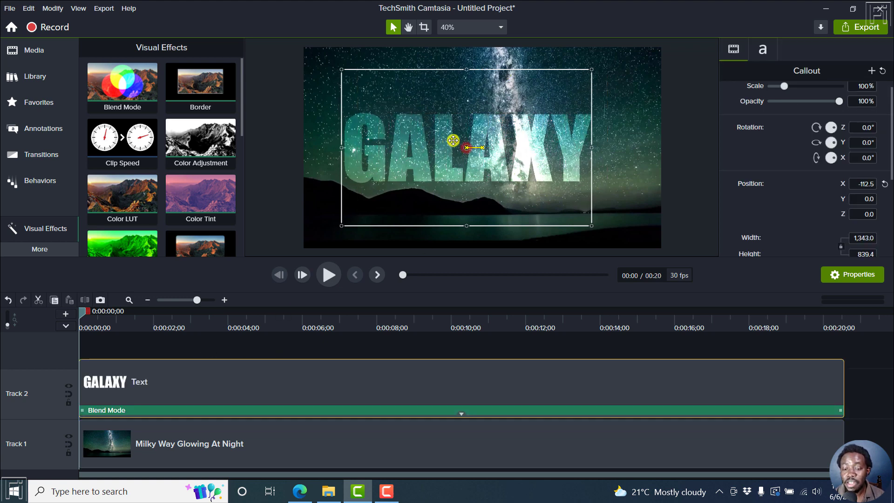
click(264, 346)
key(space)
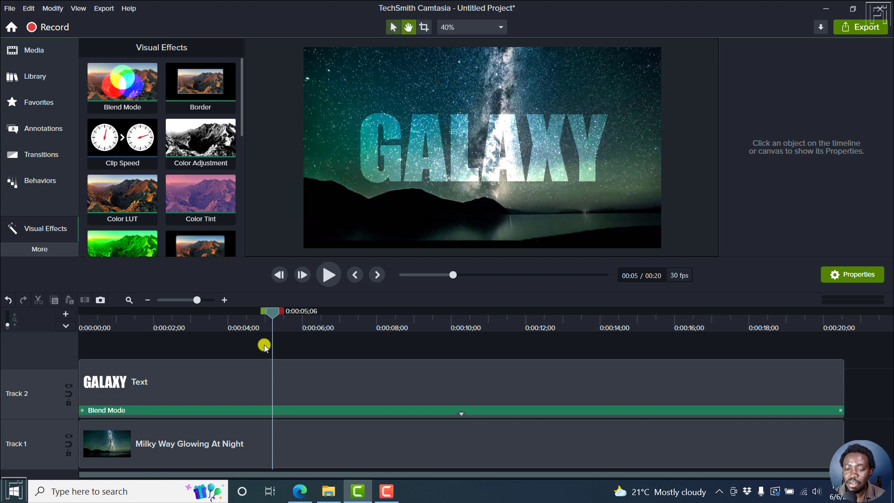
key(space)
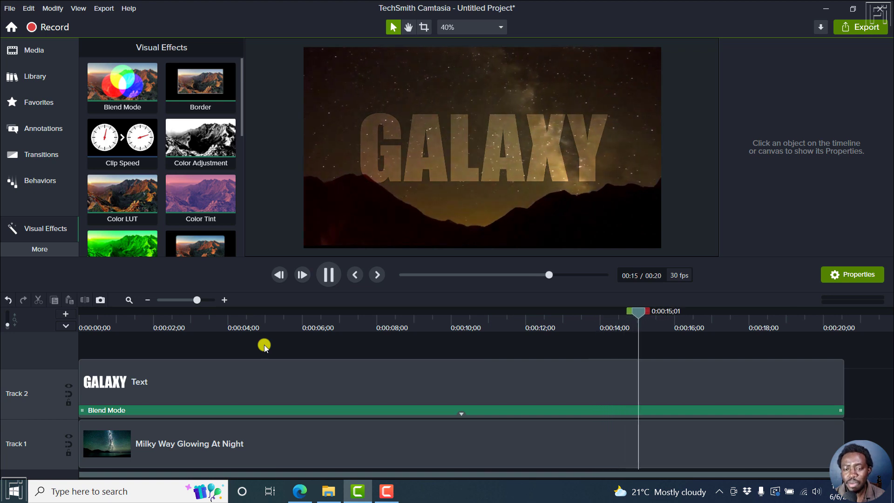
key(space)
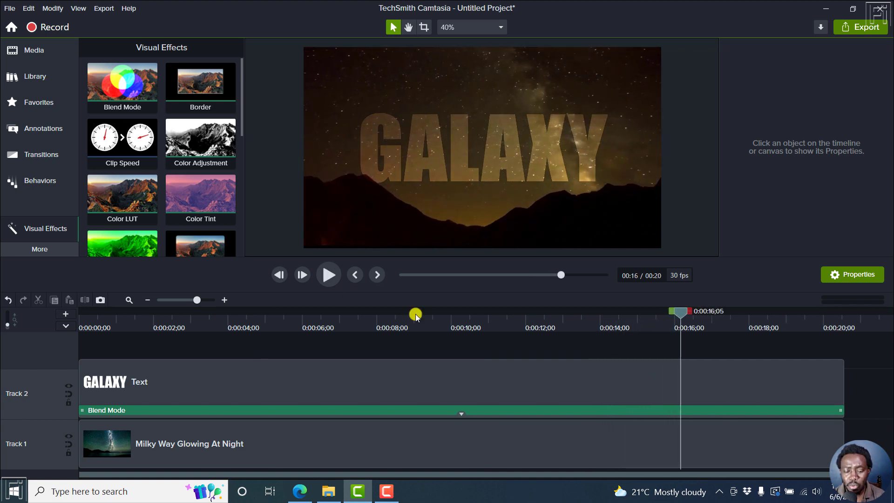
Delete the GALAXY clip and return to the callout styles at the start of the video.
click(413, 393)
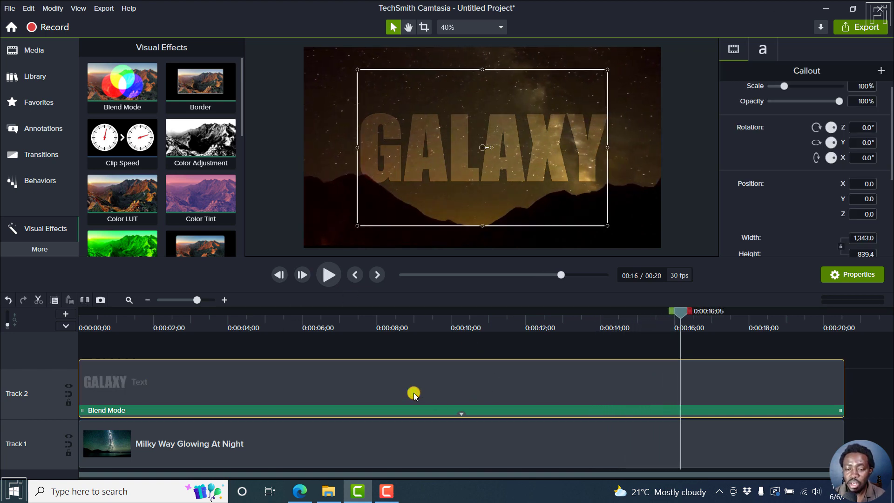
key(Delete)
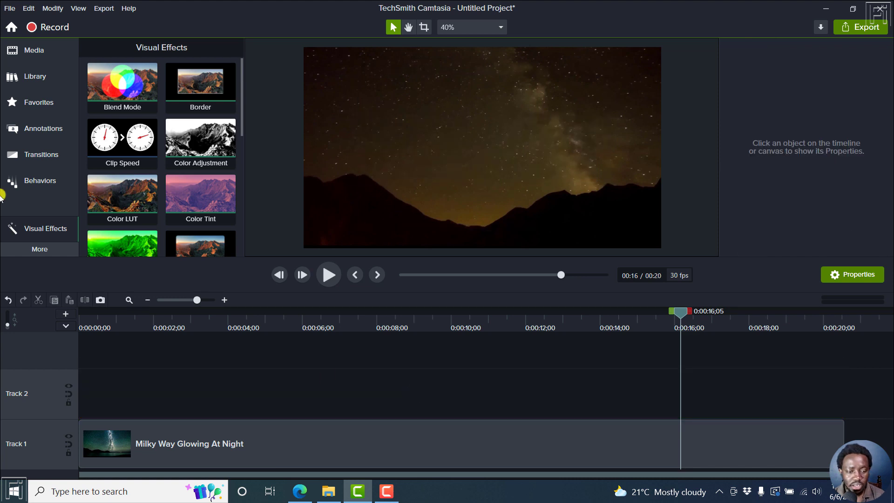
click(48, 128)
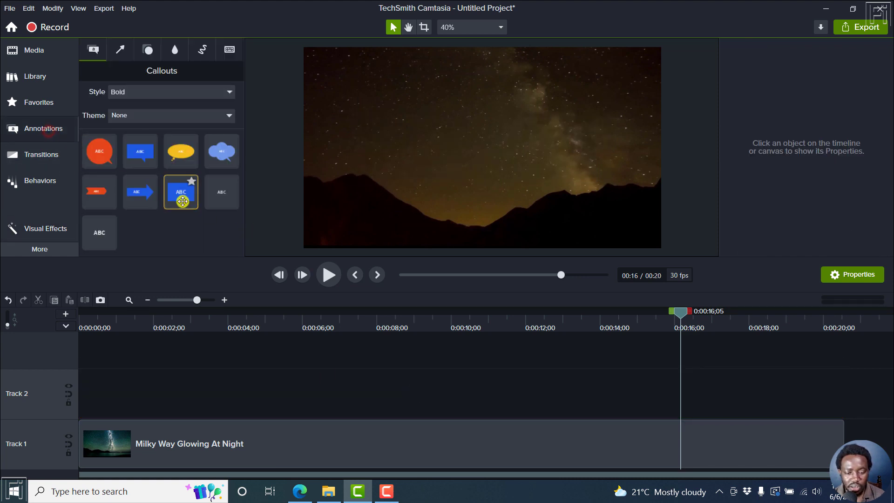
click(353, 274)
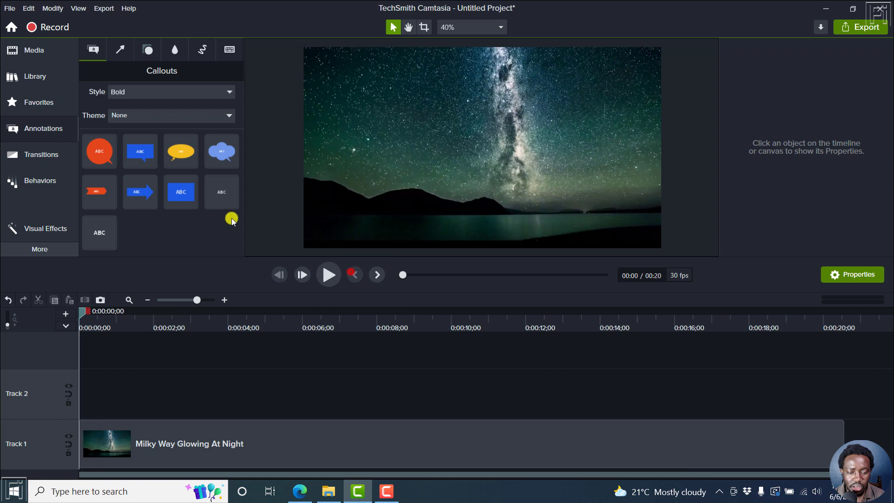
Add a blue rectangle callout and change its text to STARS in bold.
right_click(176, 191)
click(212, 202)
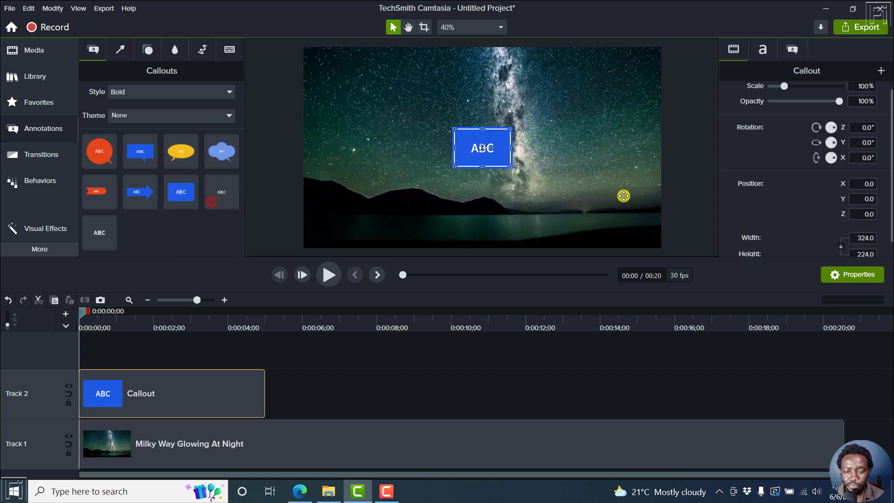
double_click(478, 148)
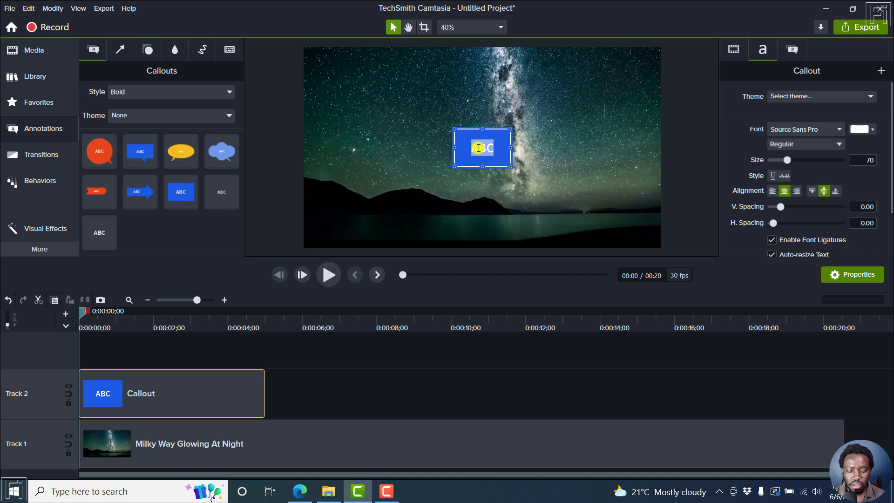
text(STA)
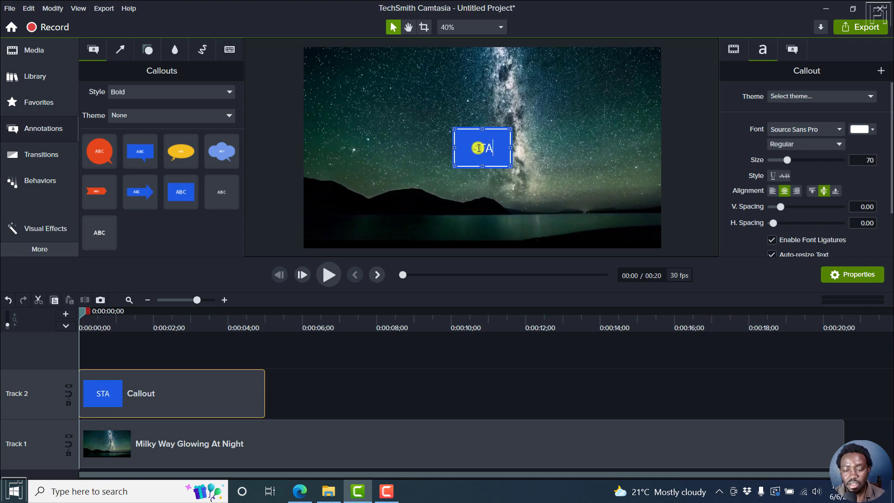
text(RS)
double_click(478, 148)
key(ctrl+b)
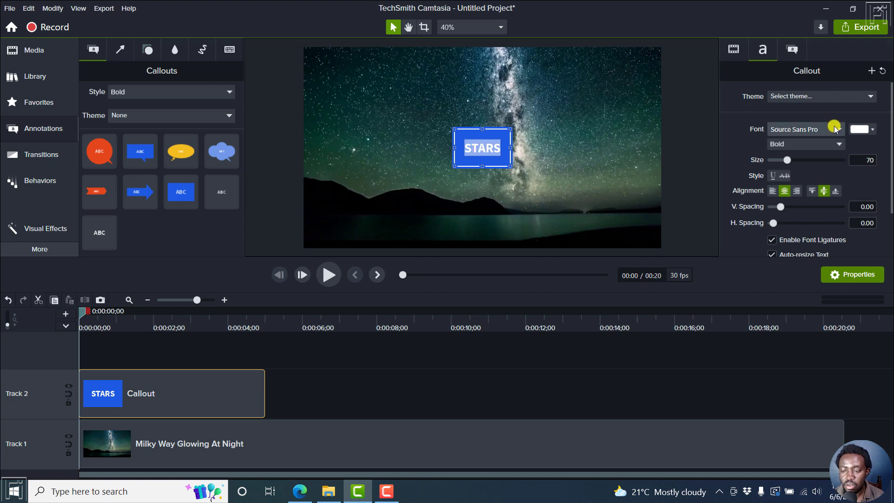
Set the STARS text in Impact at size 455 so it fills most of the frame.
click(836, 129)
click(784, 155)
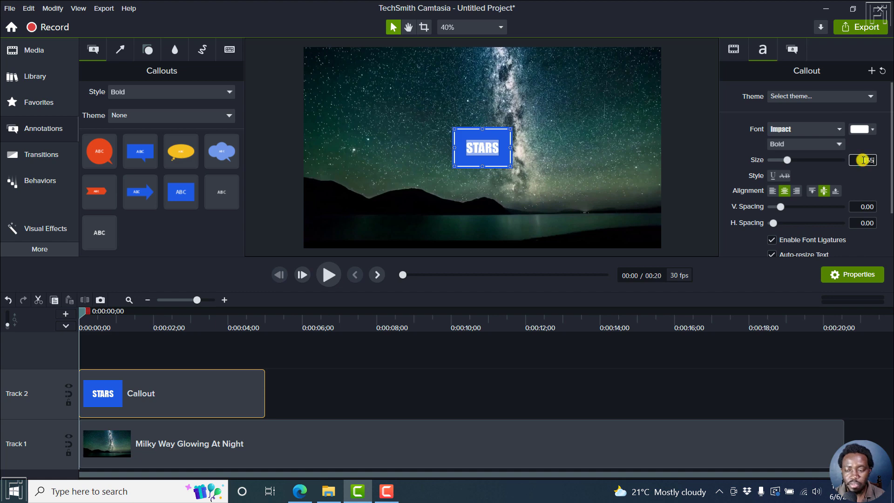
key(Return)
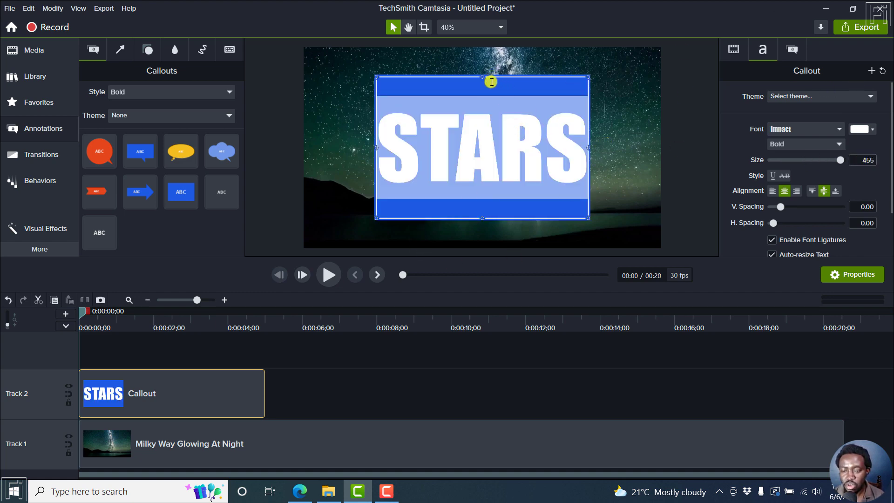
Set the STARS callout's fill to dark grey, then to pure black #000000.
click(791, 50)
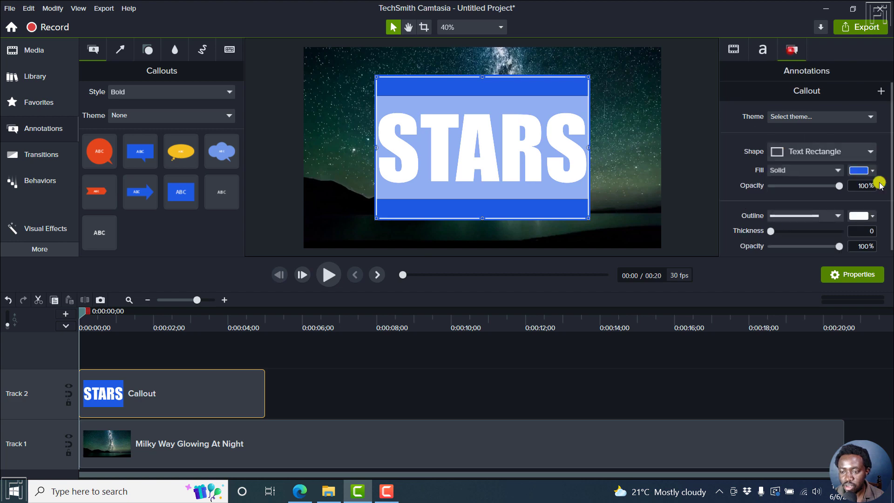
click(859, 169)
click(789, 208)
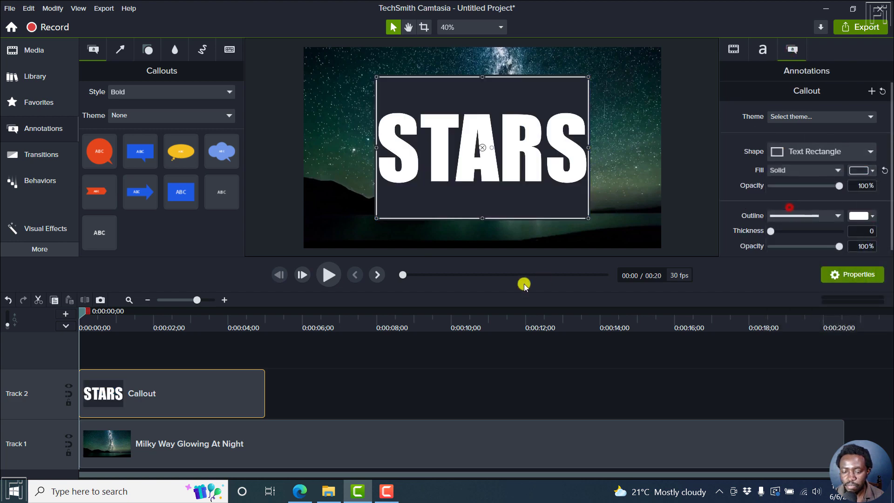
click(394, 376)
click(426, 90)
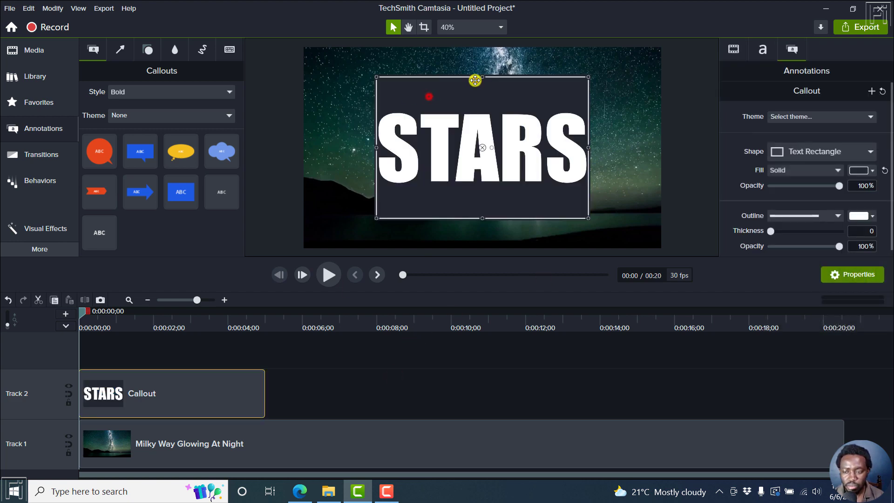
click(858, 170)
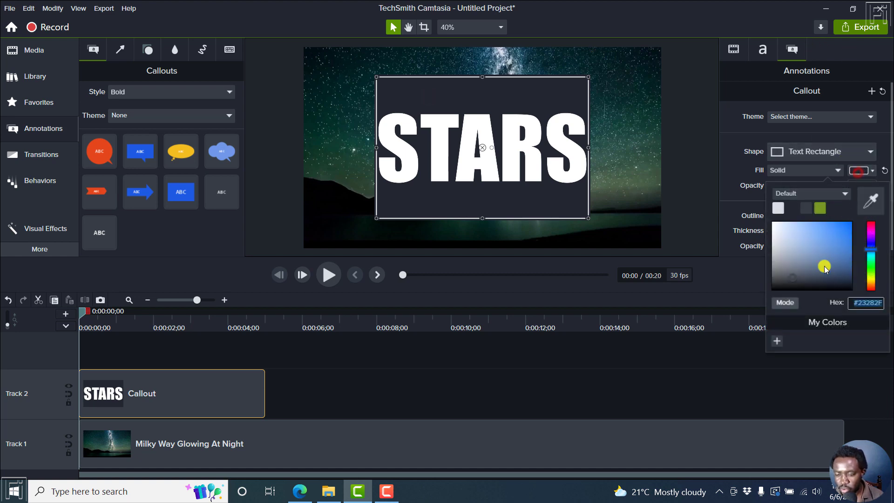
click(790, 278)
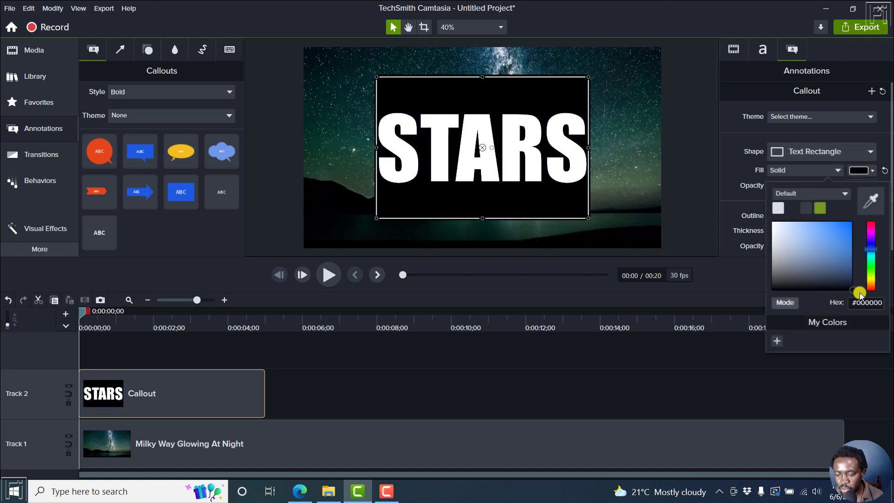
click(359, 378)
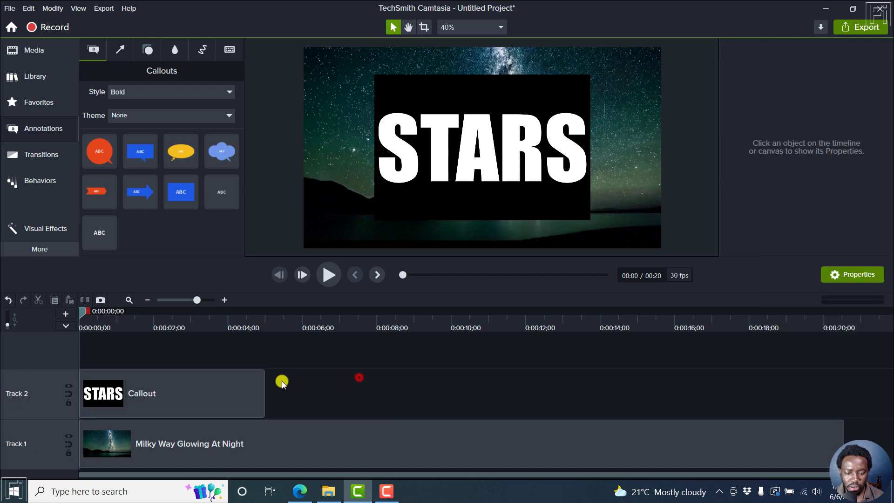
Extend the STARS callout clip to run until the video ends at 0:20.
drag(263, 384, 845, 394)
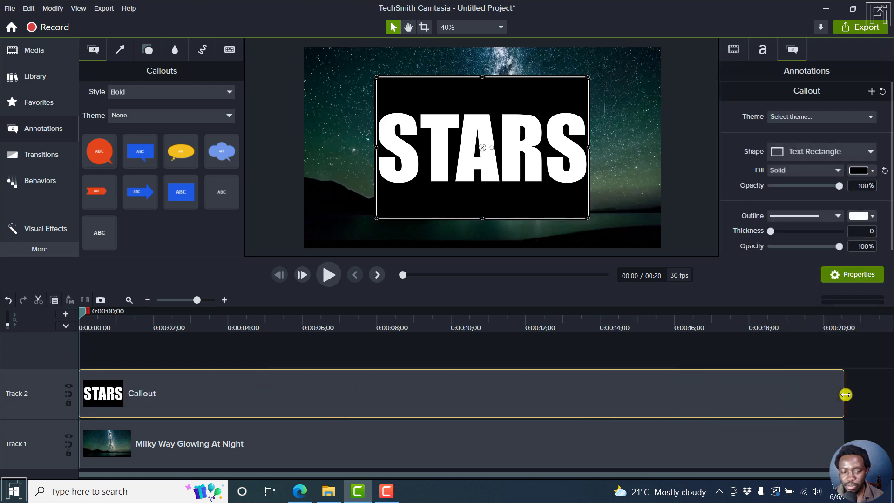
Apply the Blend Mode visual effect to the STARS callout and set its mode to Screen.
click(51, 229)
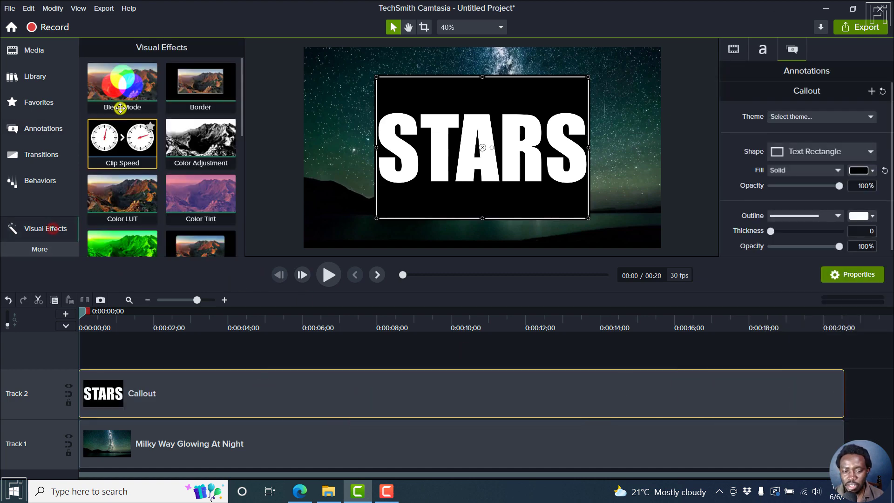
drag(121, 90, 223, 385)
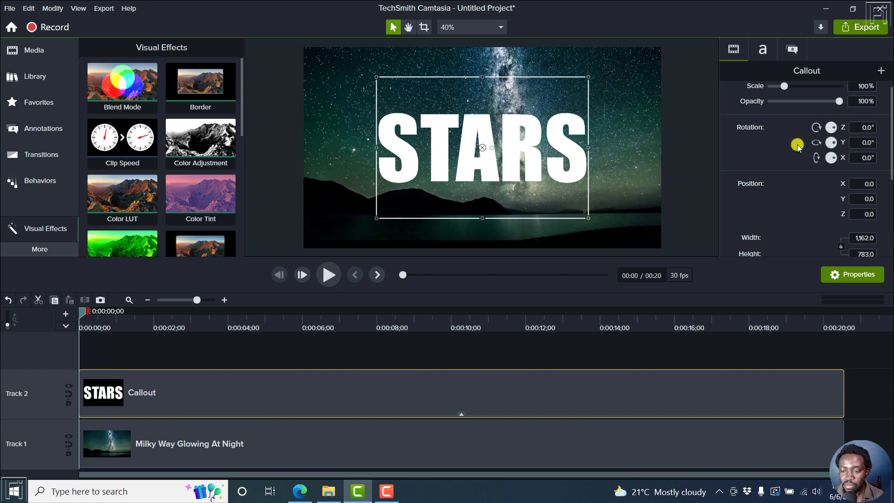
click(464, 413)
click(388, 412)
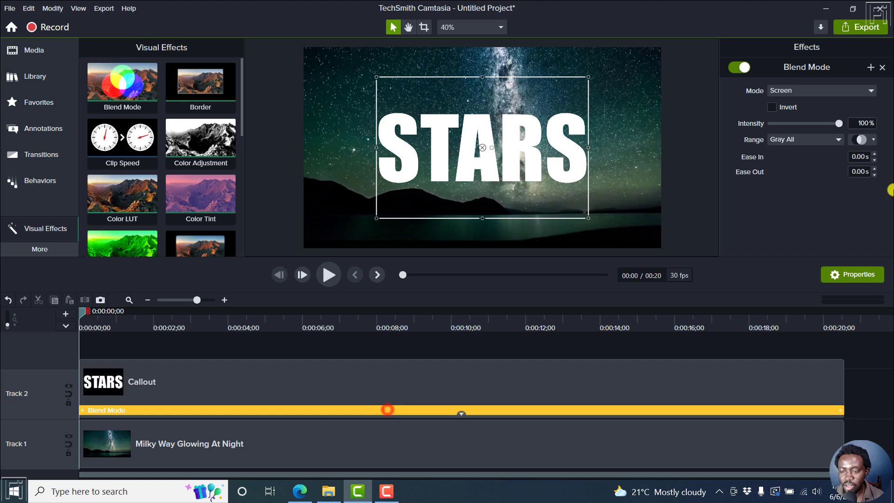
click(811, 91)
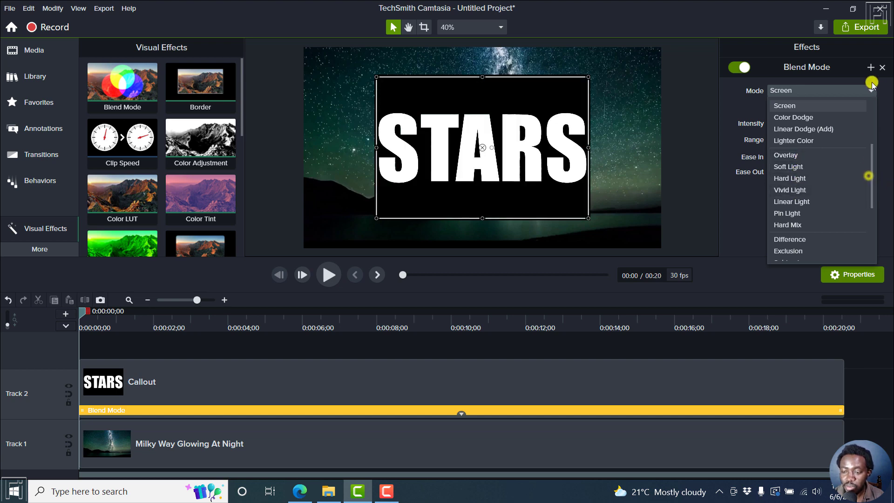
right_click(870, 112)
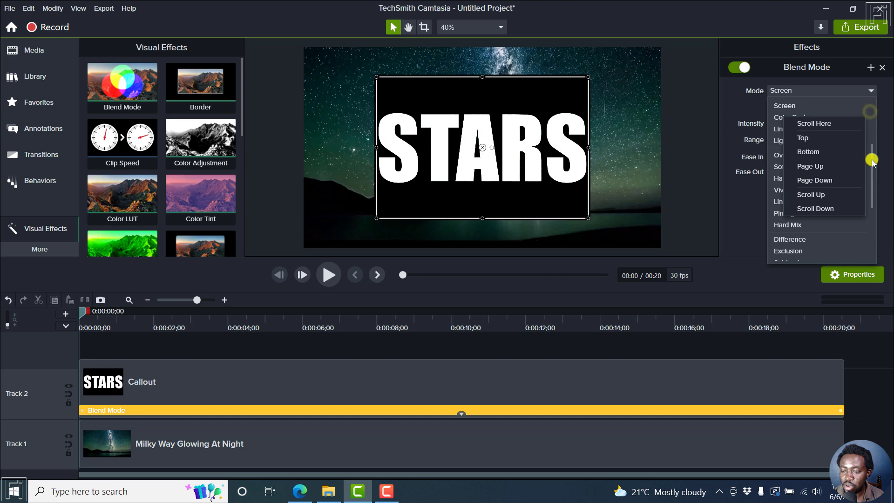
drag(872, 162, 871, 100)
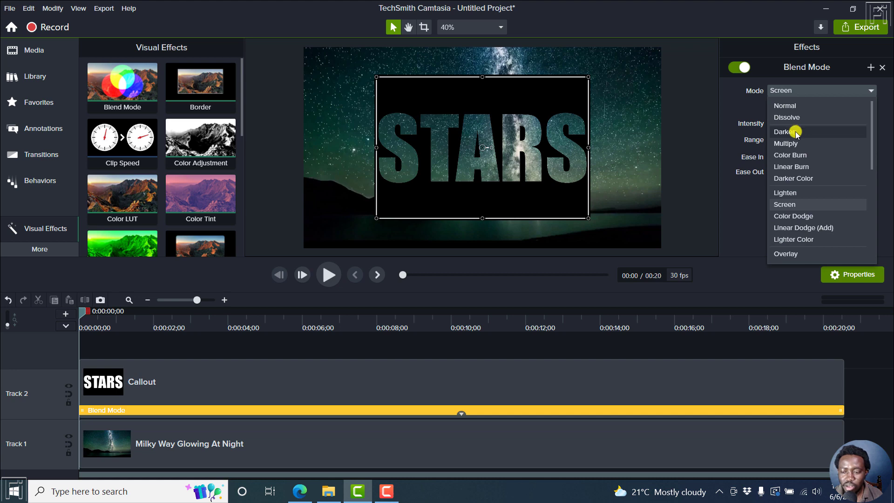
Set the blend to Lighten and resize the STARS callout to fill the entire canvas.
click(789, 193)
mouse_move(443, 143)
mouse_down()
mouse_move(413, 113)
mouse_move(375, 110)
mouse_up()
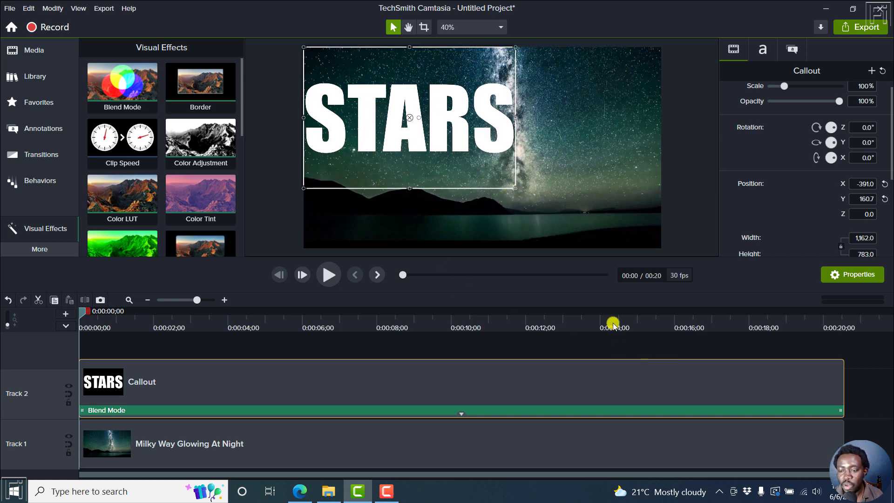
click(364, 396)
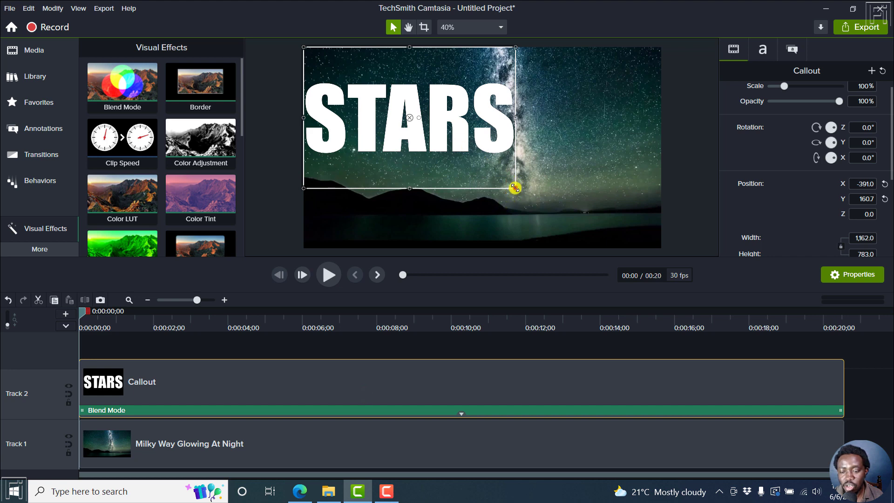
drag(515, 188, 657, 242)
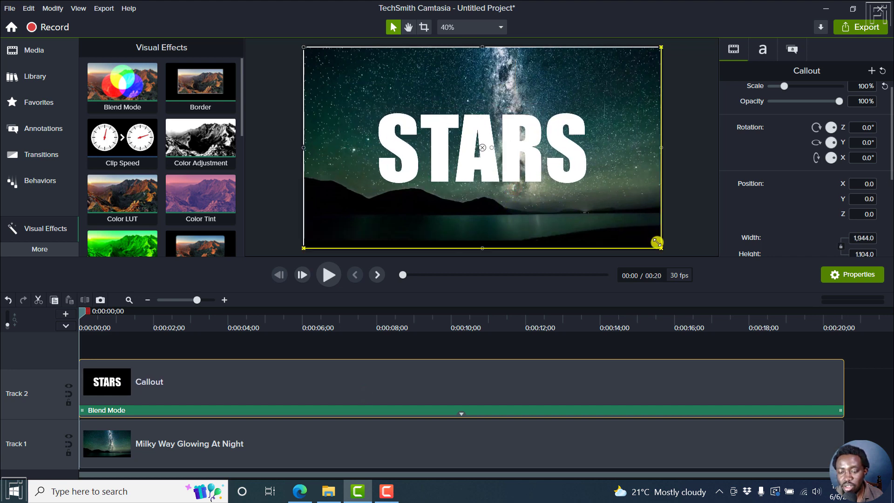
click(761, 47)
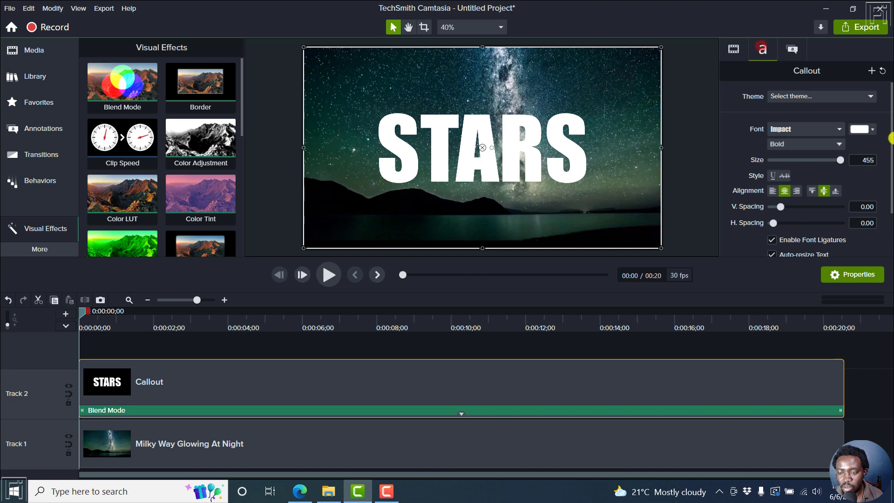
drag(889, 108, 889, 151)
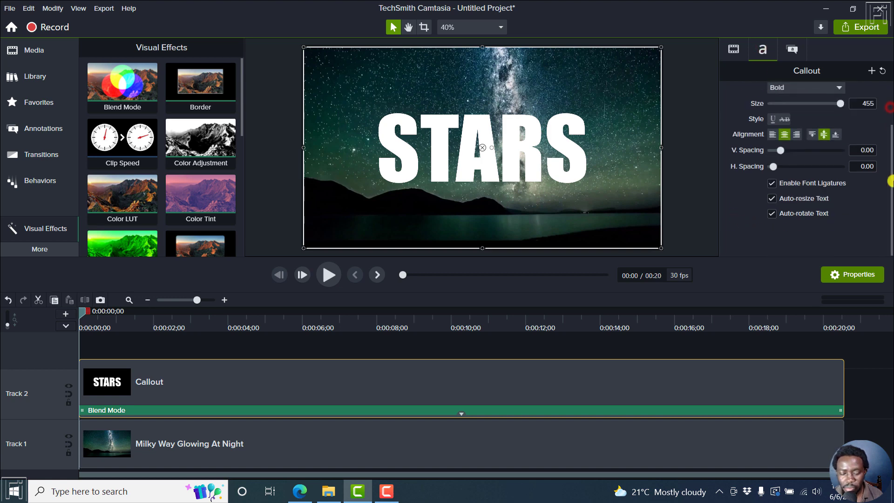
Restrict the blend range to Blue Shadows and start the preview playback.
click(438, 409)
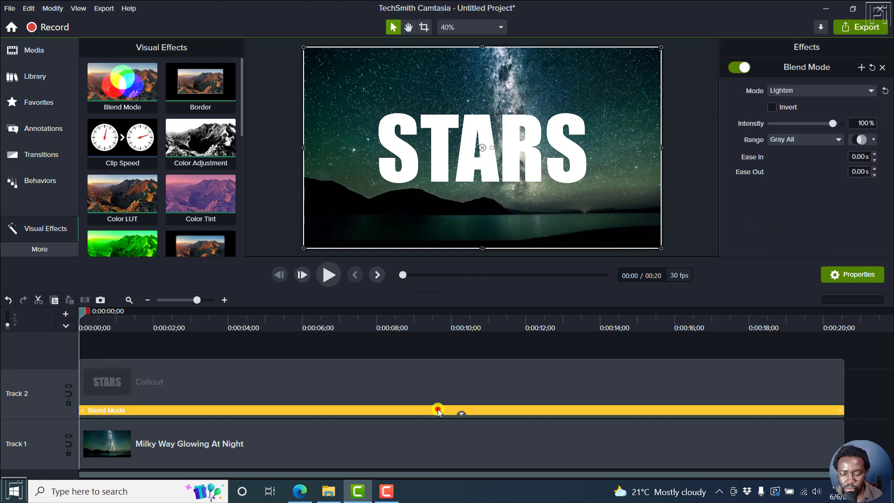
click(830, 139)
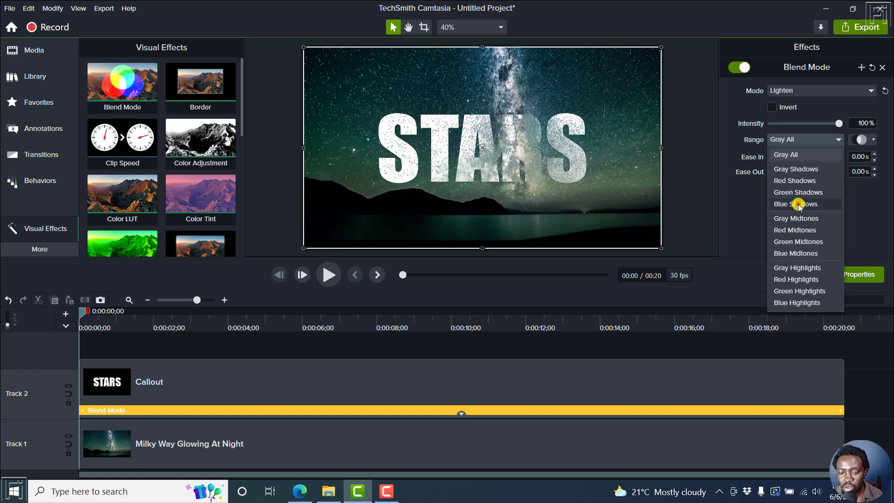
click(798, 204)
click(145, 337)
key(space)
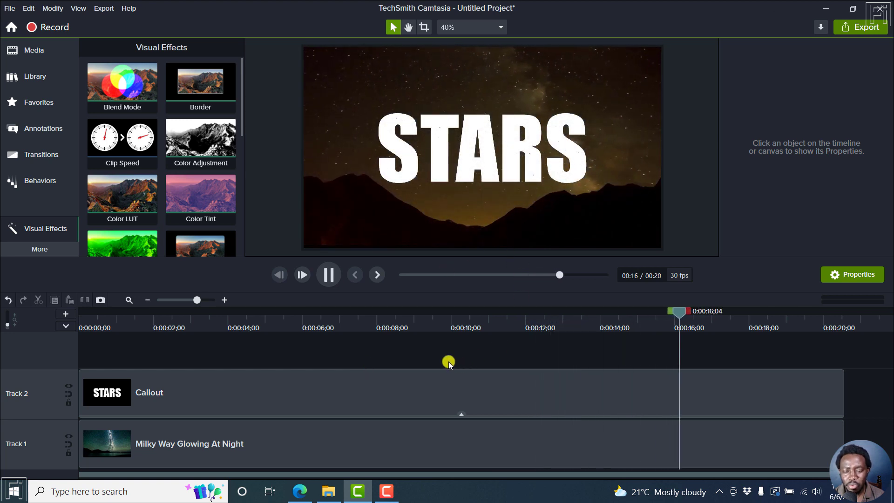
Pause the preview at about 16 seconds on the mountain night scene.
key(space)
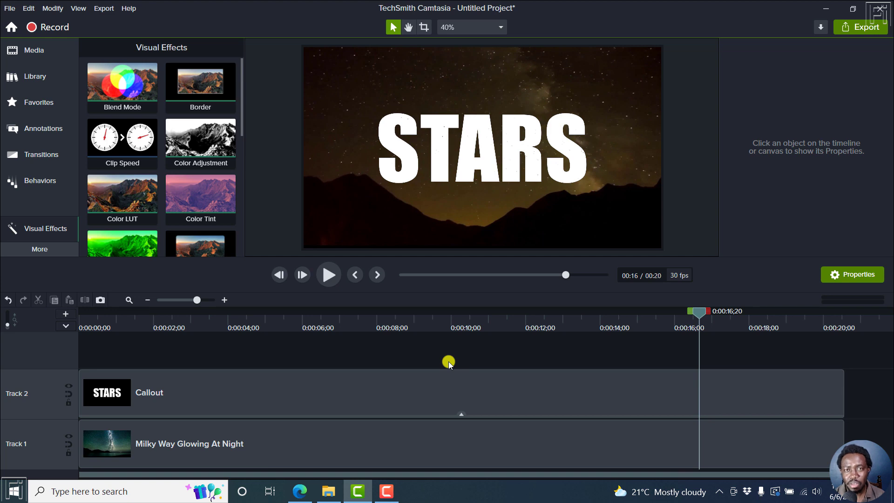